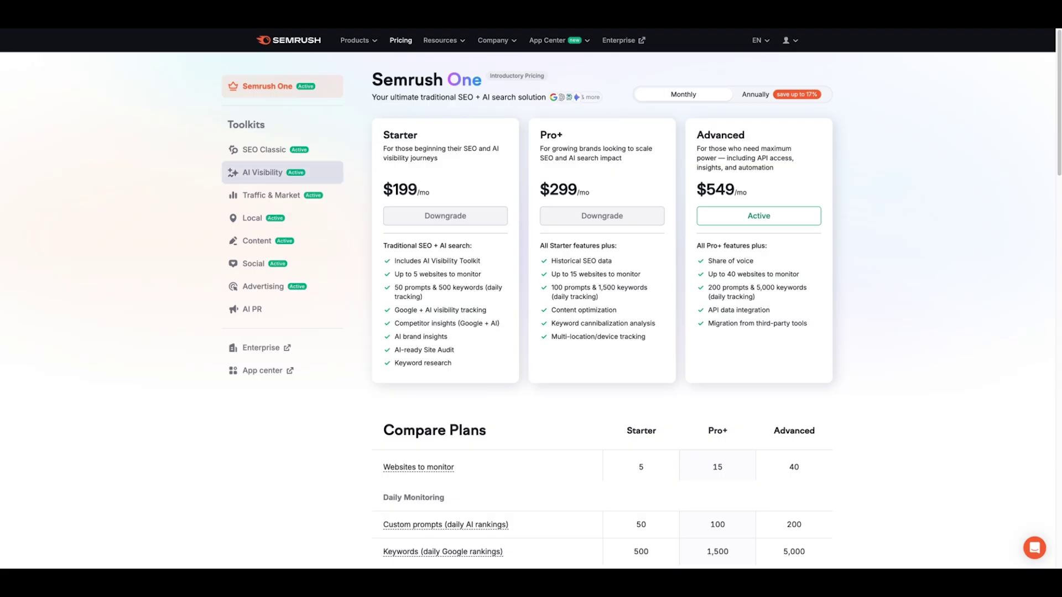
- Open the AI Visibility toolkit from the pricing sidebar
left_click(263, 173)
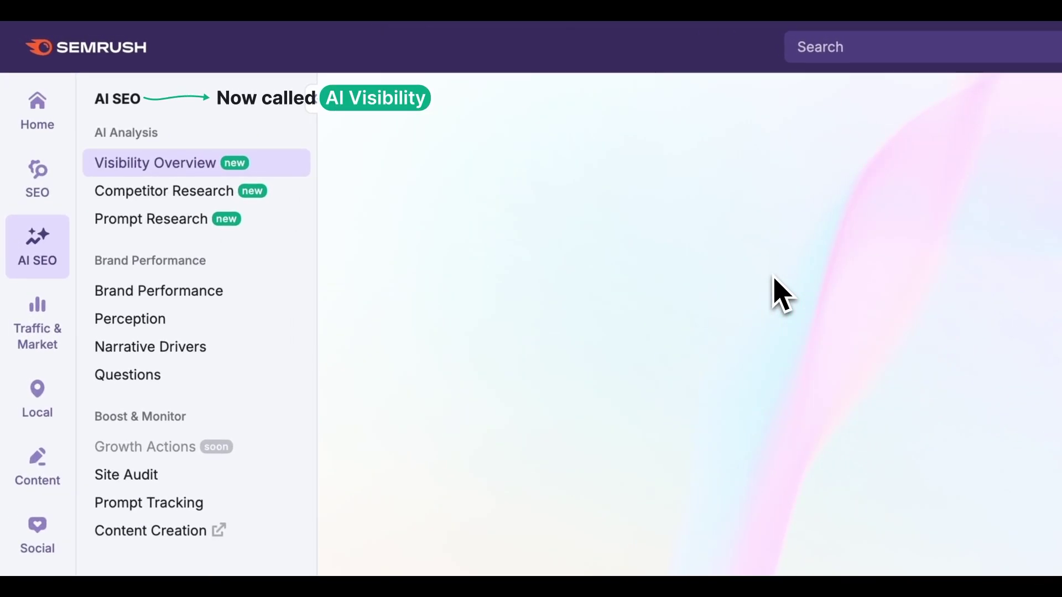
- Open Brand Performance and load the existing petlibro.com report from Analyzed Brands
left_click(250, 303)
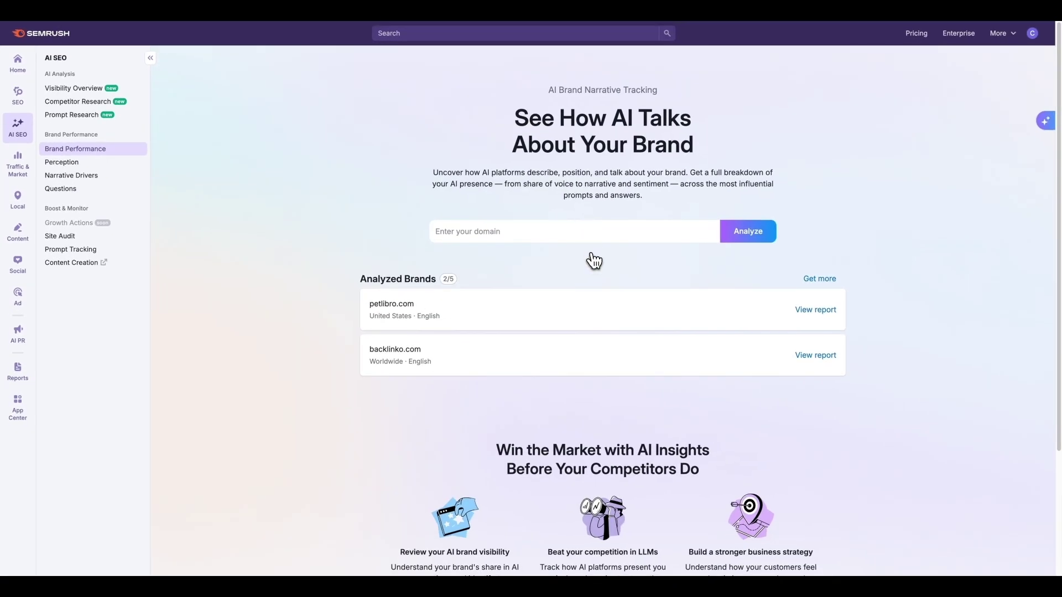
left_click(520, 232)
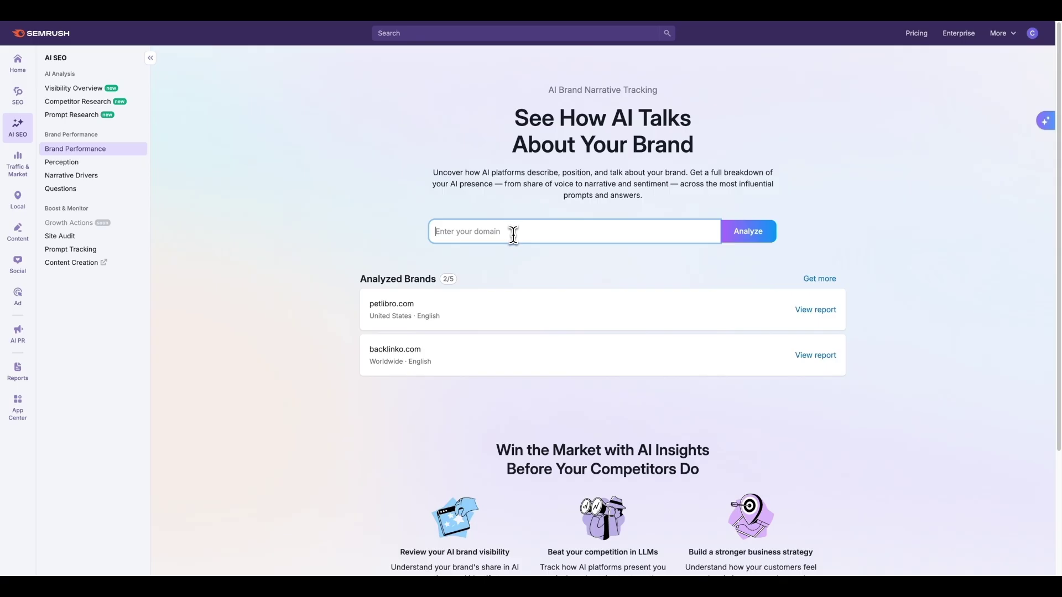
left_click(526, 323)
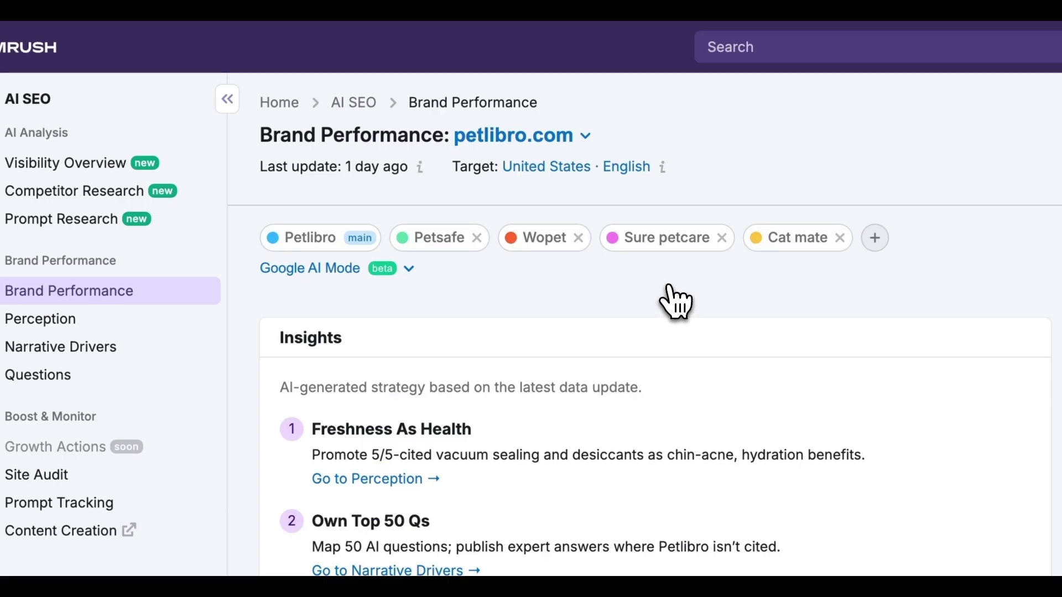
- Switch the brand report's AI model from Google AI Mode to ChatGPT
left_click(408, 273)
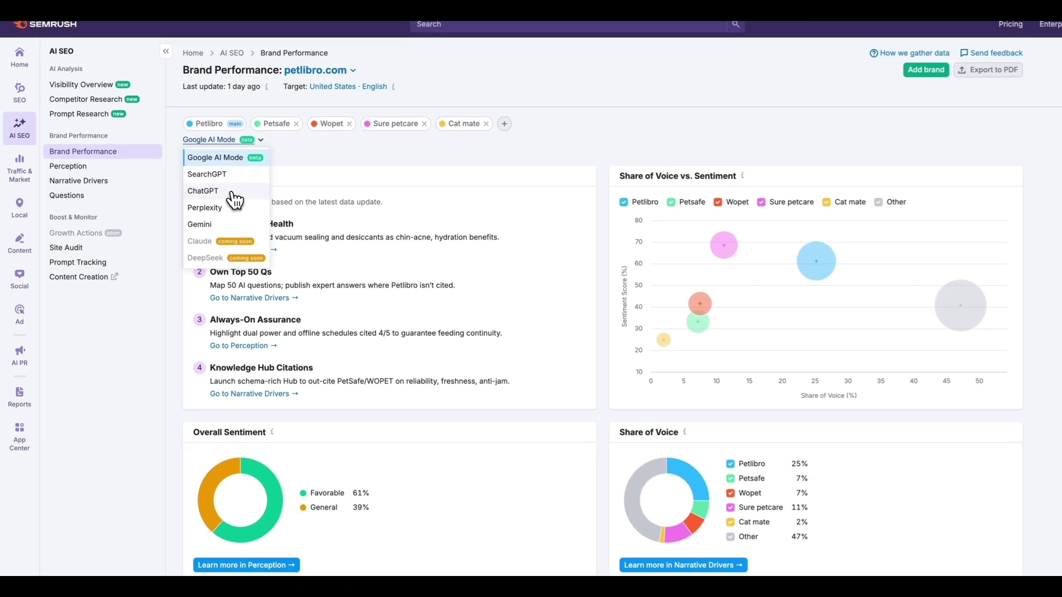
left_click(446, 258)
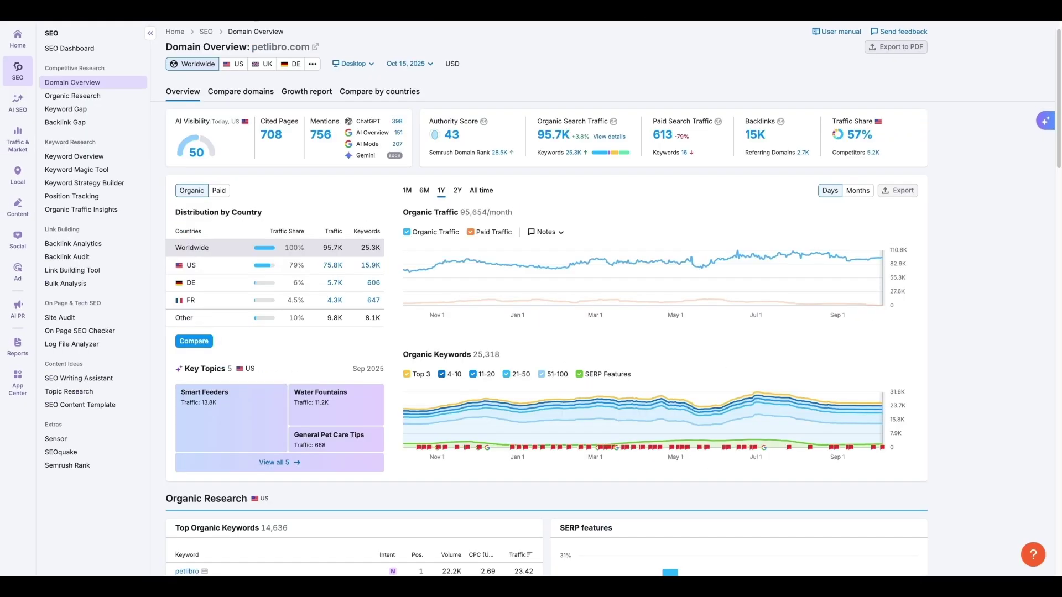
mouse_move(406, 273)
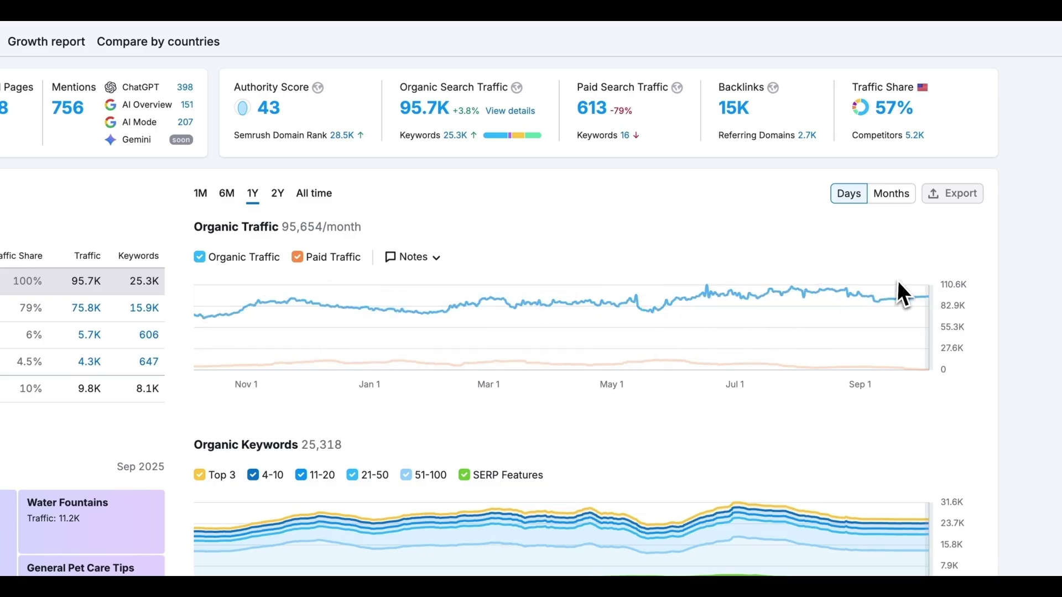
mouse_move(929, 308)
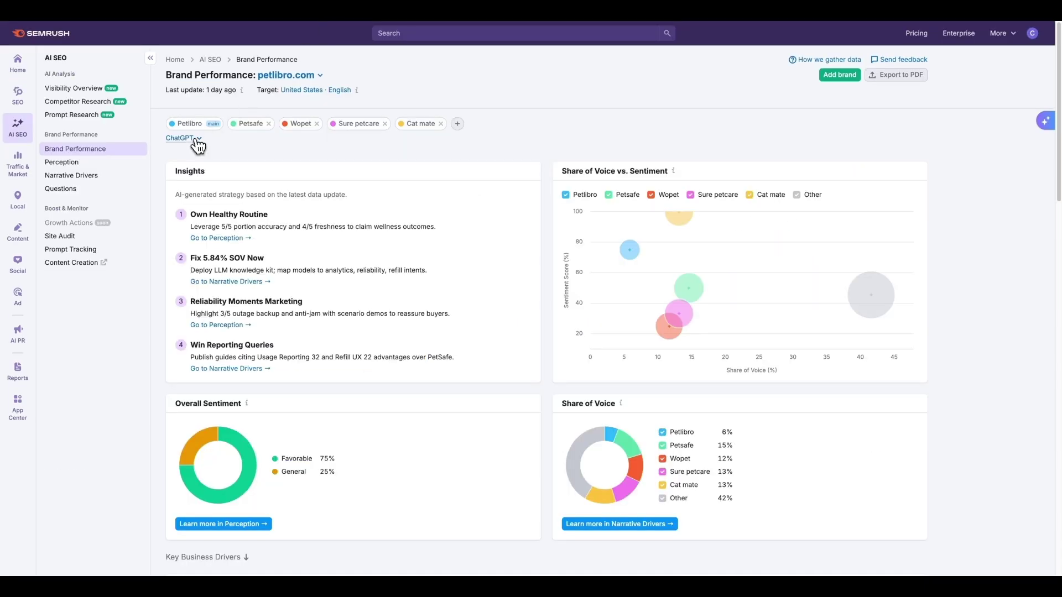
- Switch the brand results to SearchGPT, then back to Google AI Mode
left_click(198, 139)
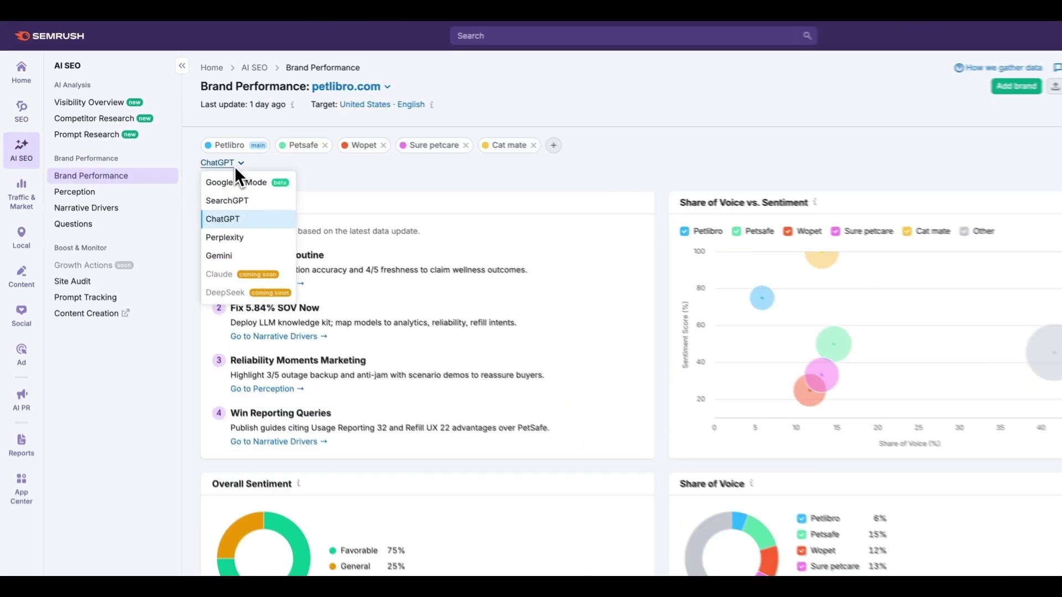
left_click(221, 200)
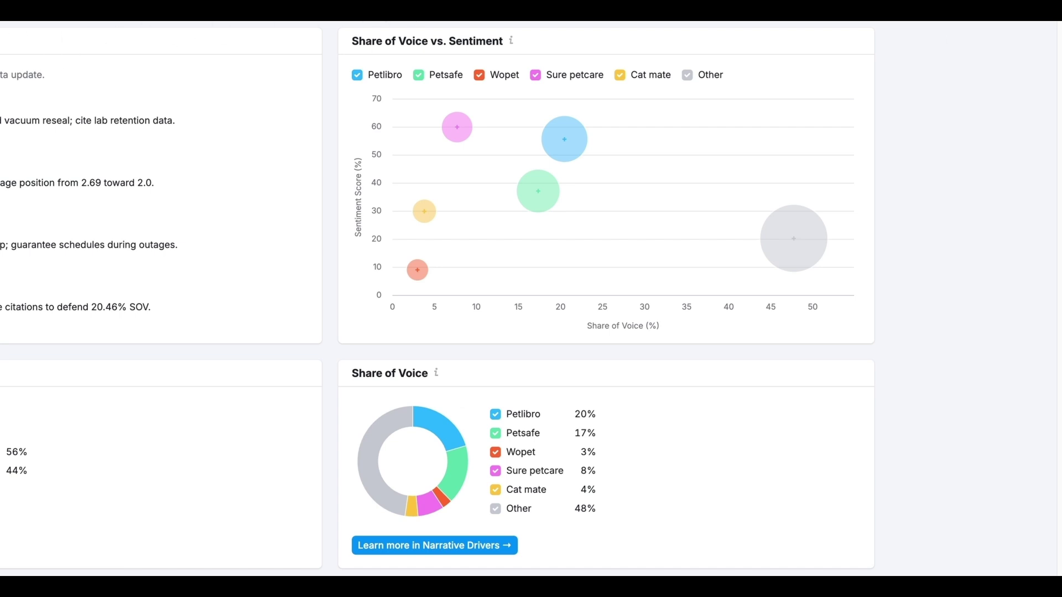
left_click(187, 138)
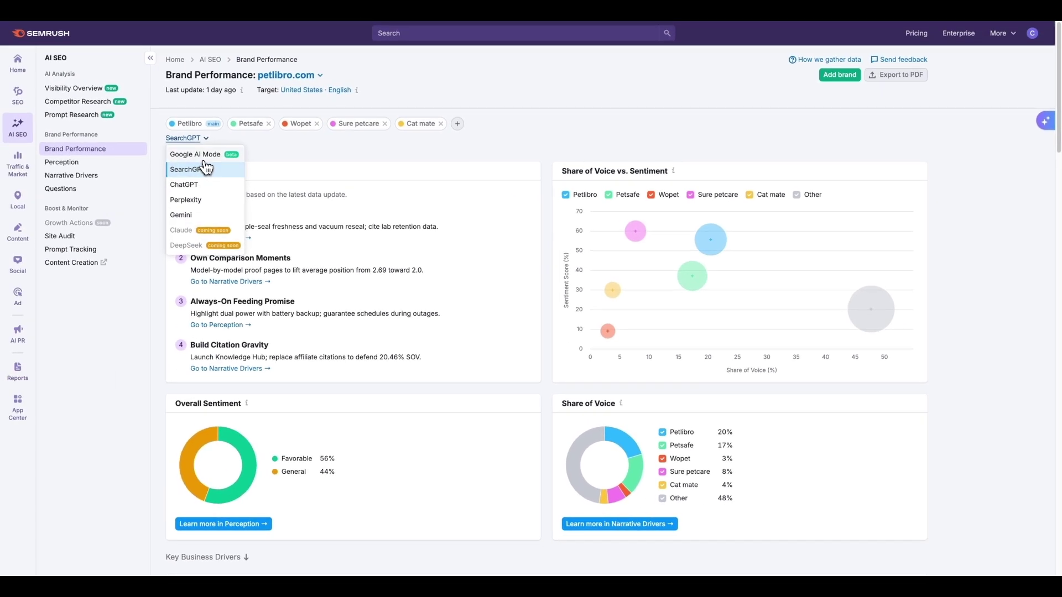
left_click(197, 154)
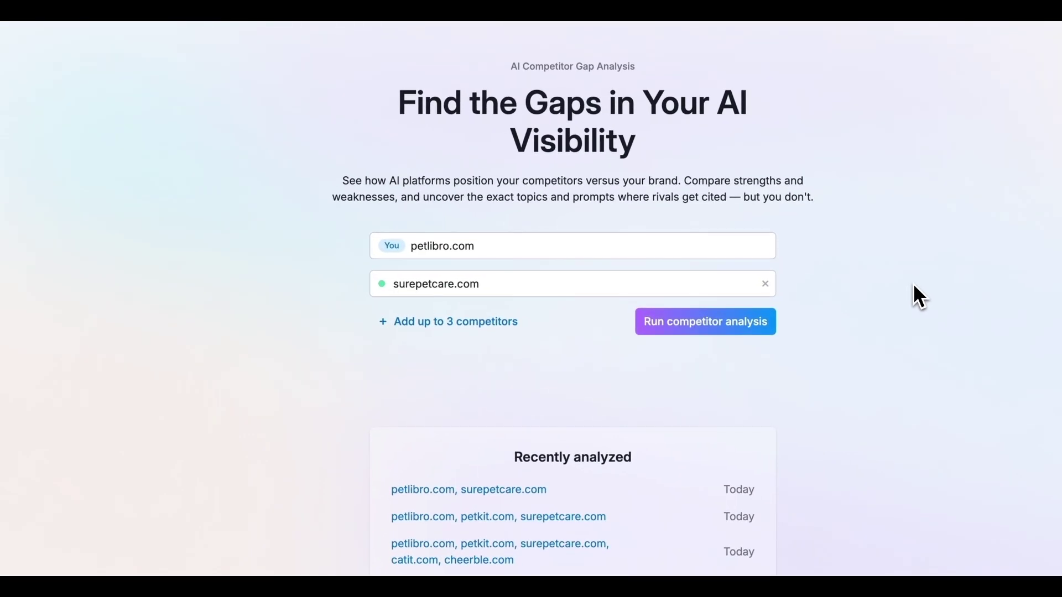
- Run the AI gap analysis of petlibro.com against surepetcare.com without adding extra competitors
left_click(676, 284)
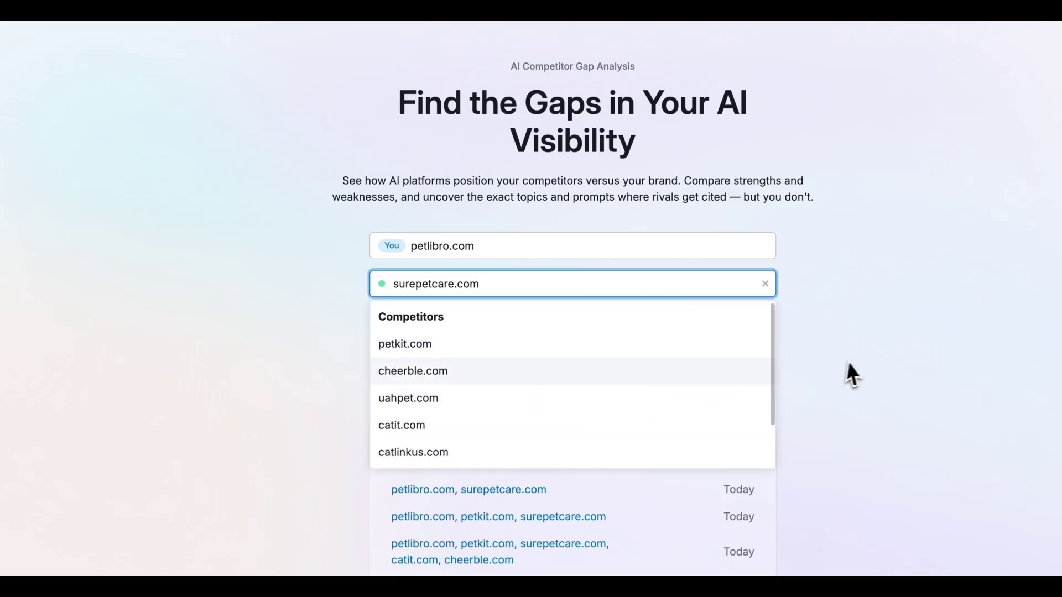
left_click(801, 361)
left_click(446, 323)
left_click(445, 324)
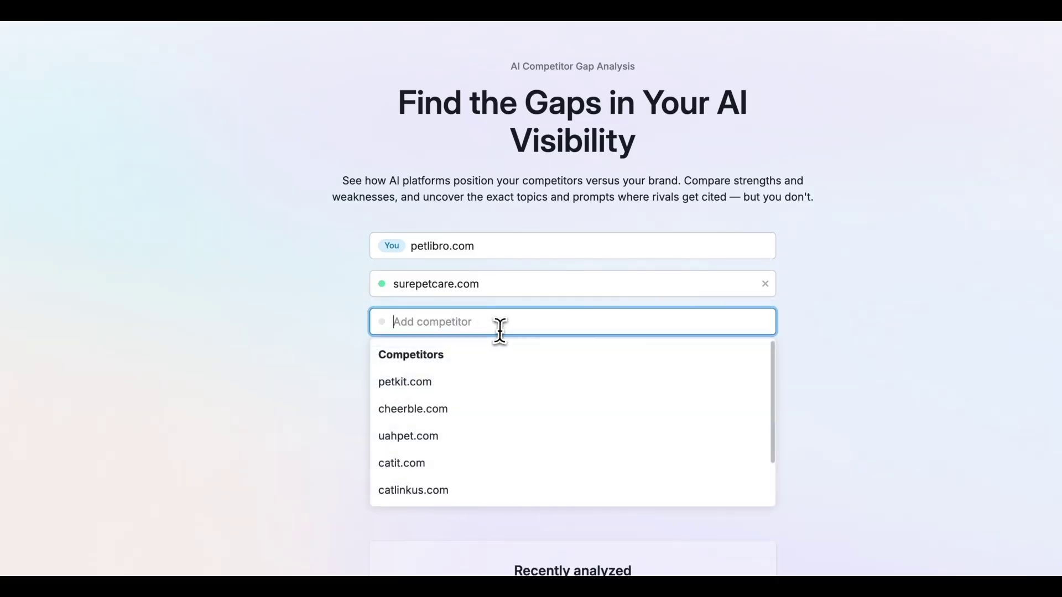
left_click(850, 324)
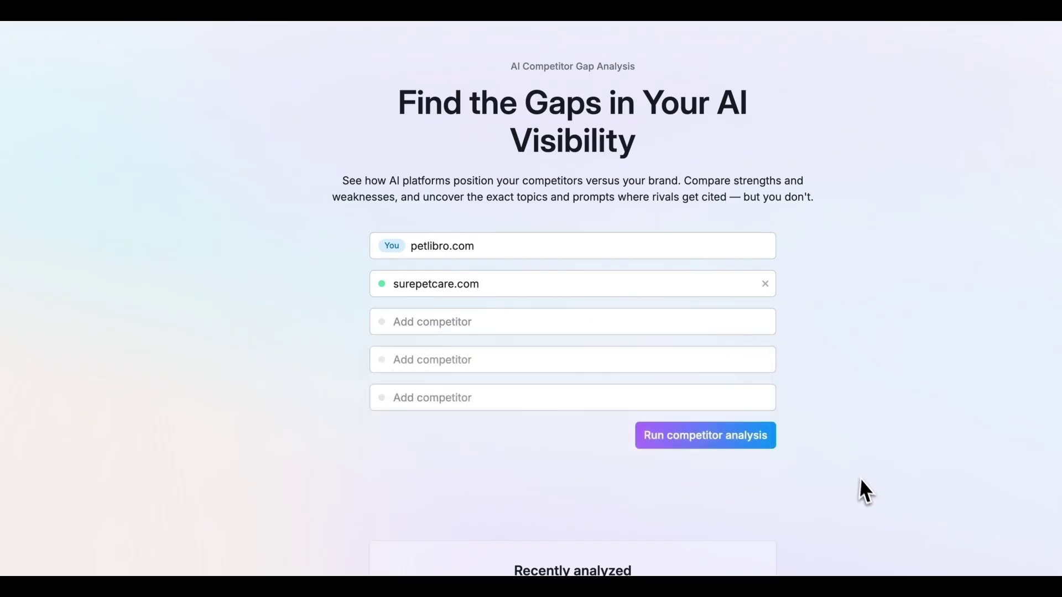
left_click(736, 437)
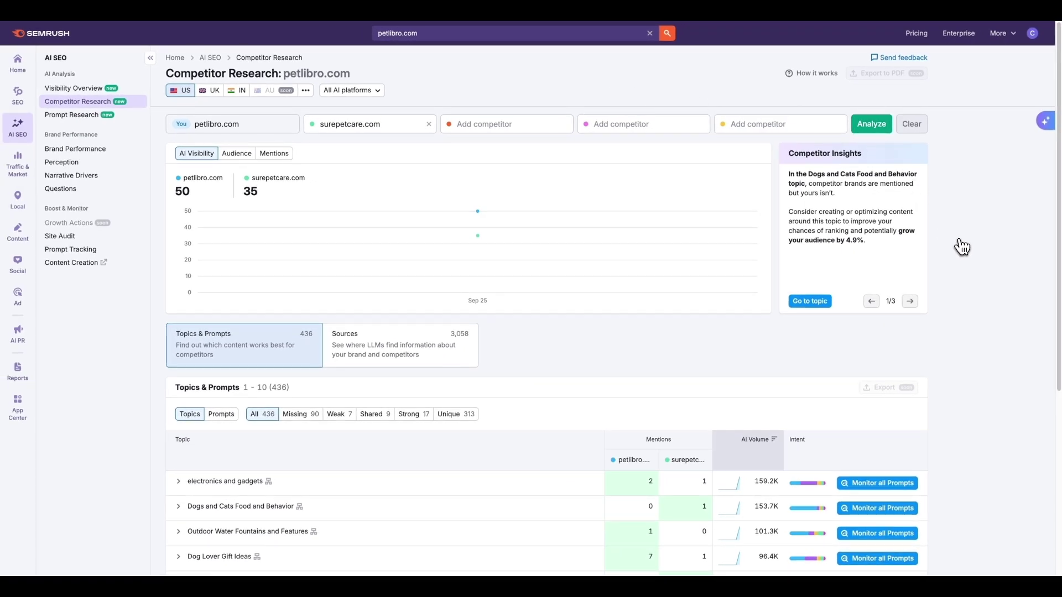
- Filter to the 90 missing topics and expand Dog Slow Feeders and Elevated Bowls
scroll(958, 247, "down", 3)
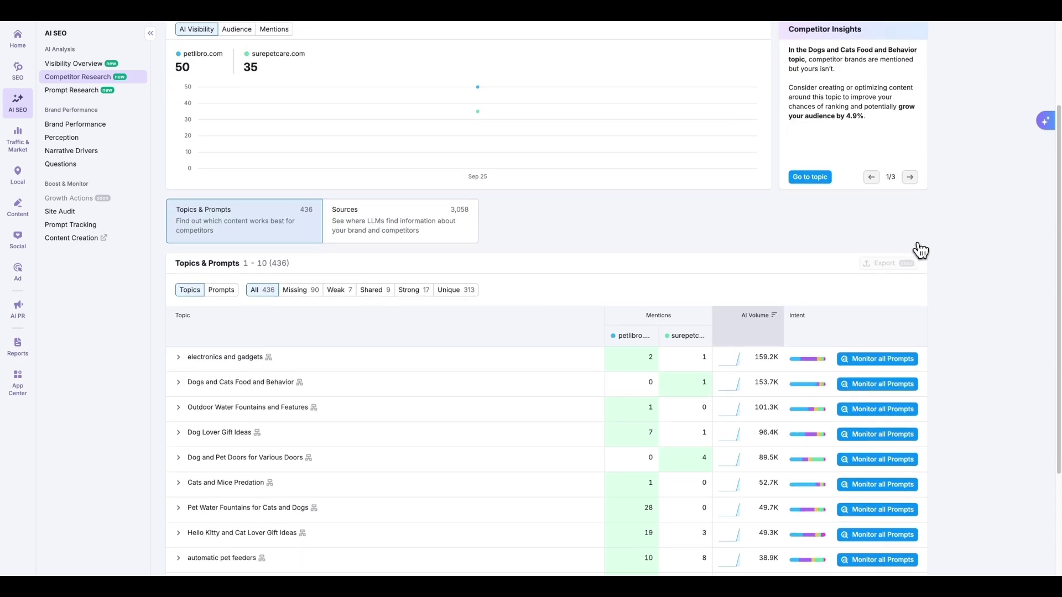
scroll(909, 239, "down", 4)
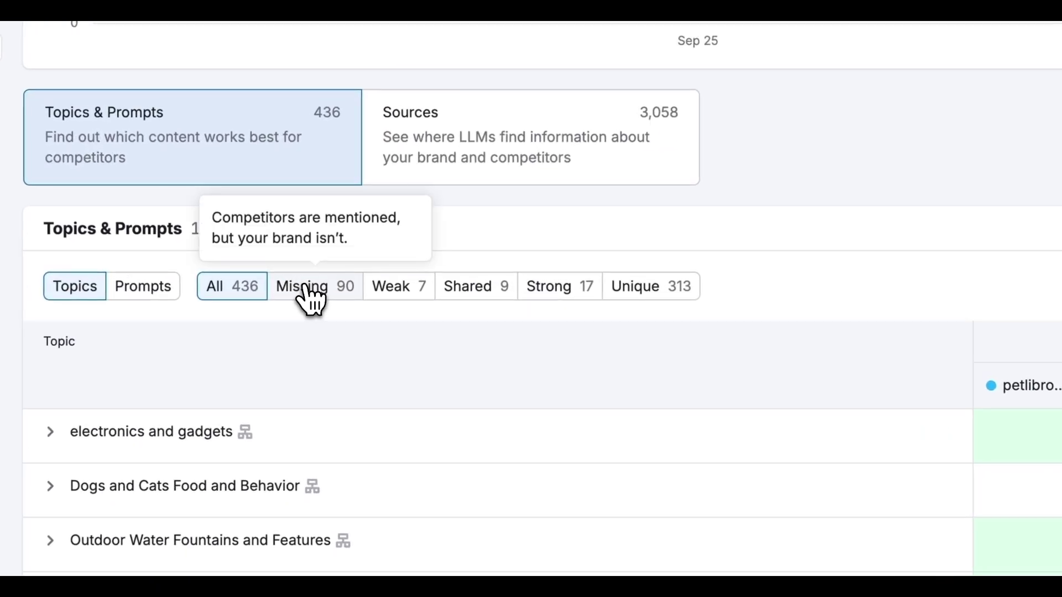
left_click(304, 143)
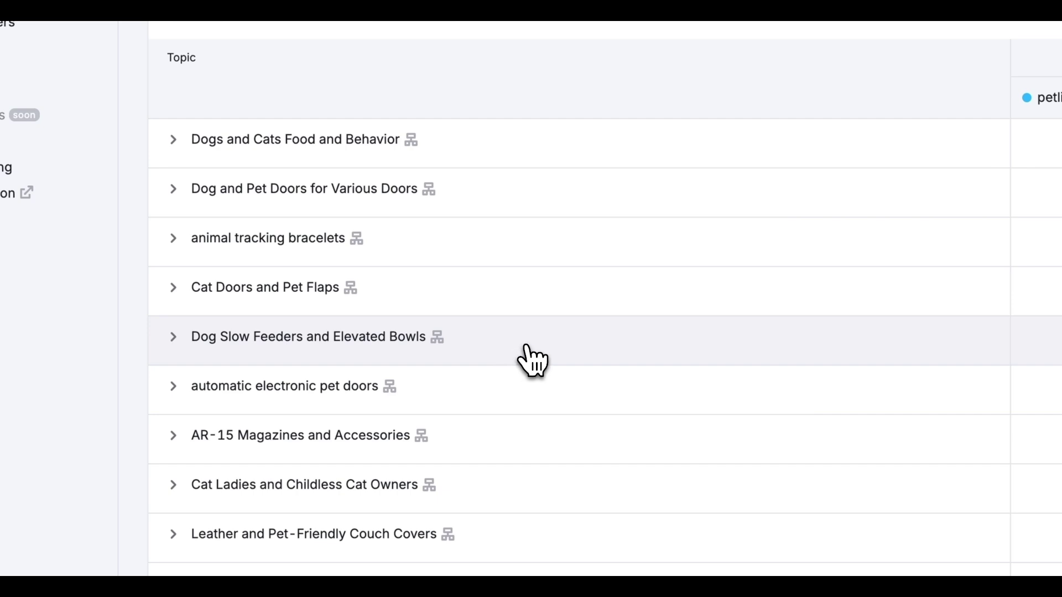
left_click(528, 358)
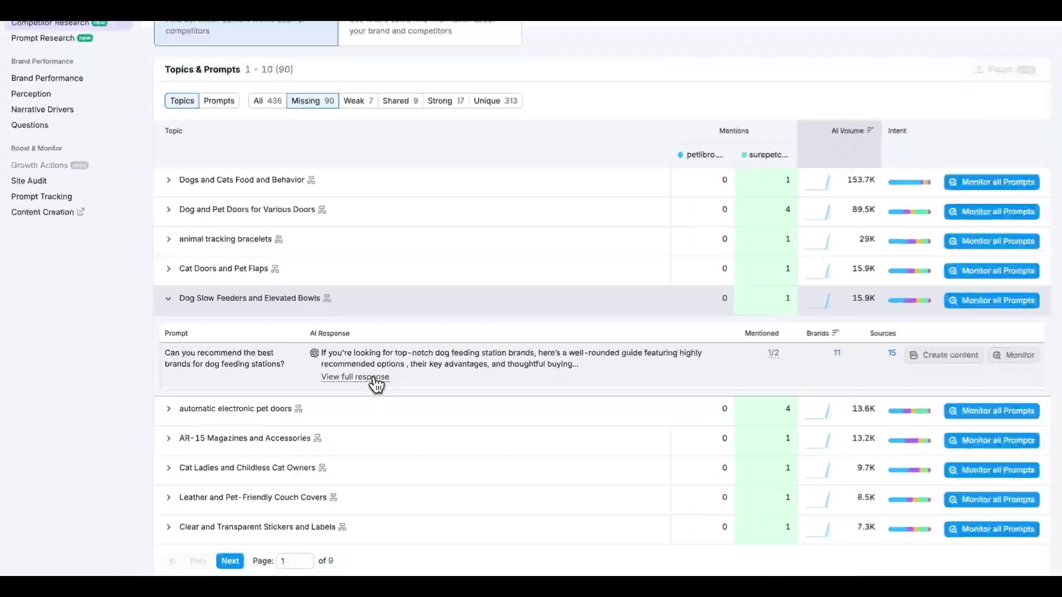
- Read the full dog feeding stations response, highlighting SureFeed Microchip Pet Feeder and SureFeed
left_click(468, 373)
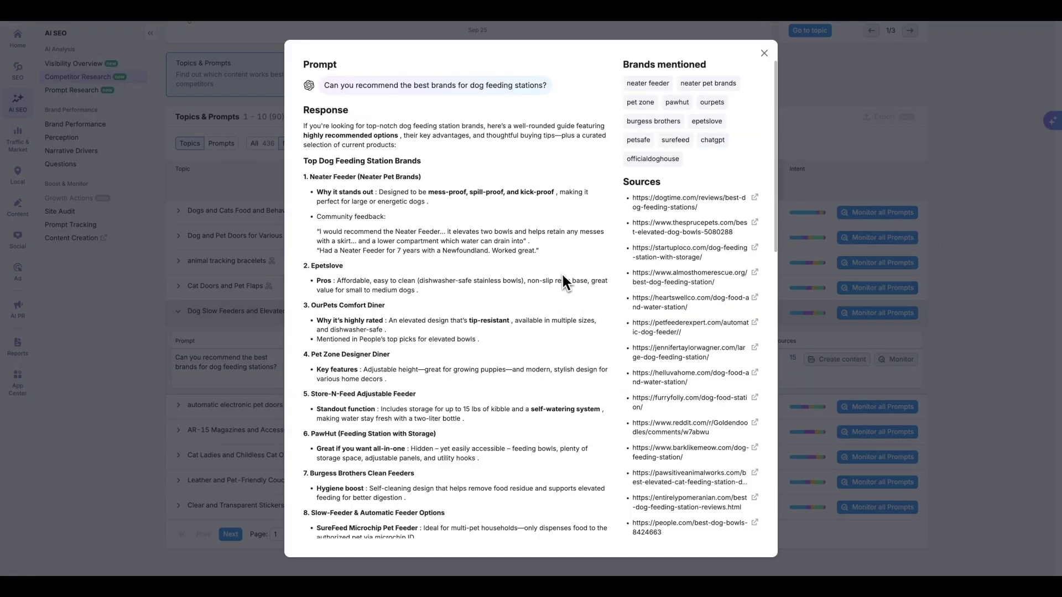
scroll(468, 264, "down", 4)
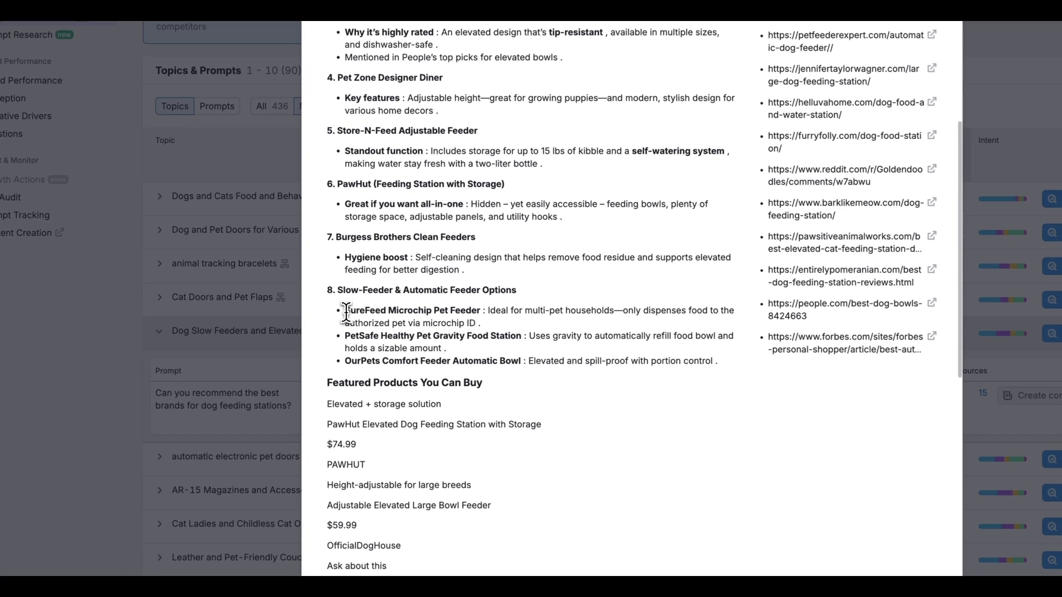
left_click_drag(317, 296, 422, 300)
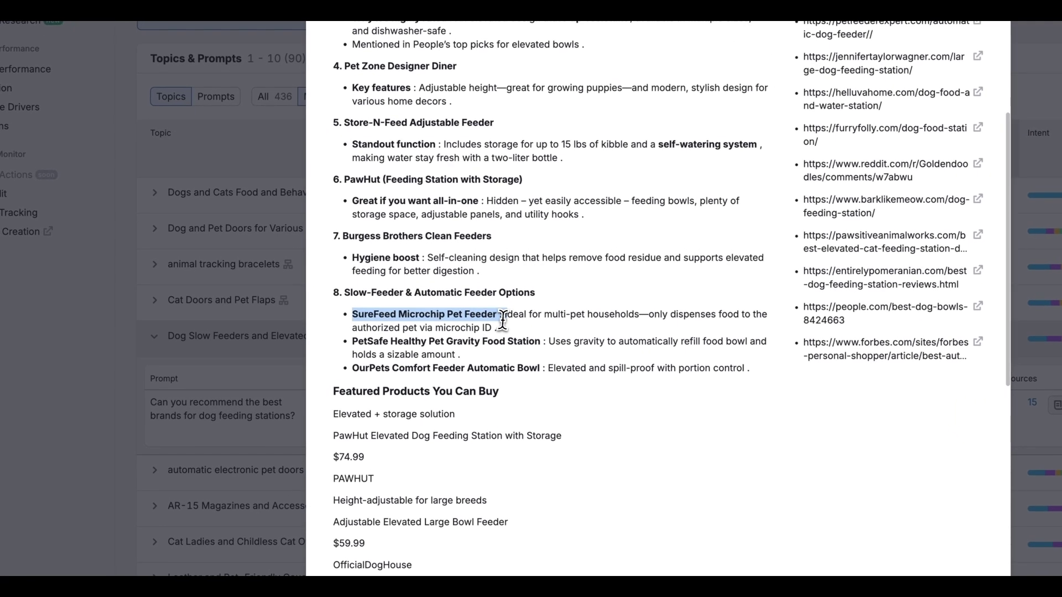
left_click_drag(503, 319, 496, 321)
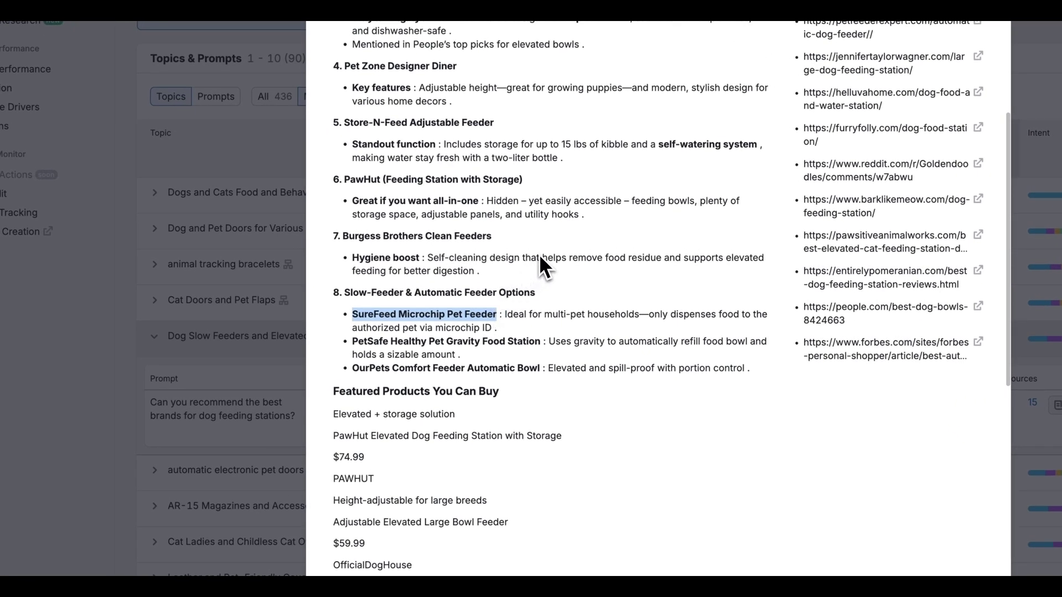
scroll(522, 288, "down", 7)
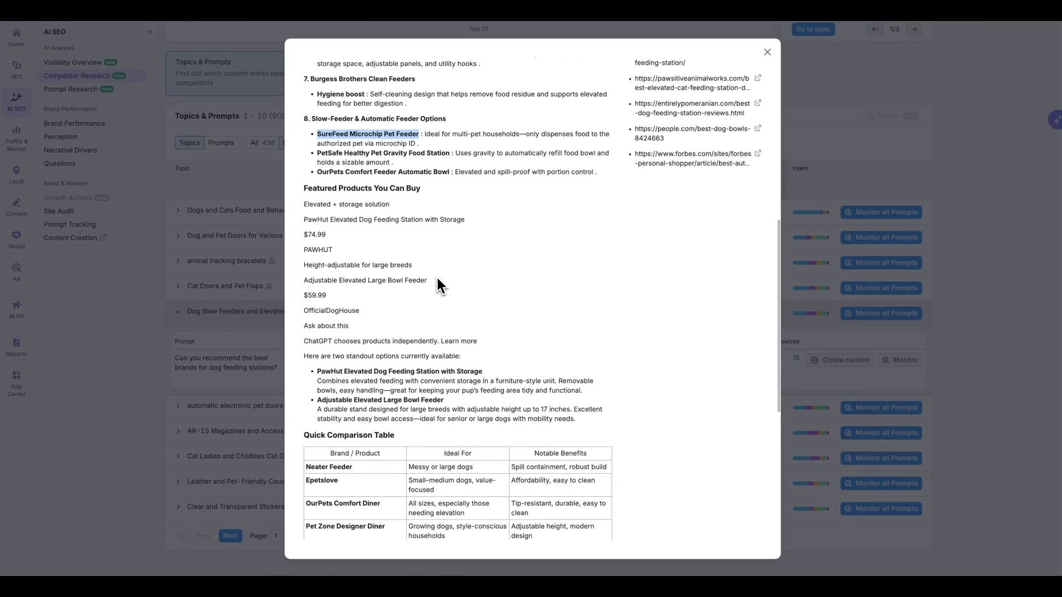
scroll(436, 278, "down", 1)
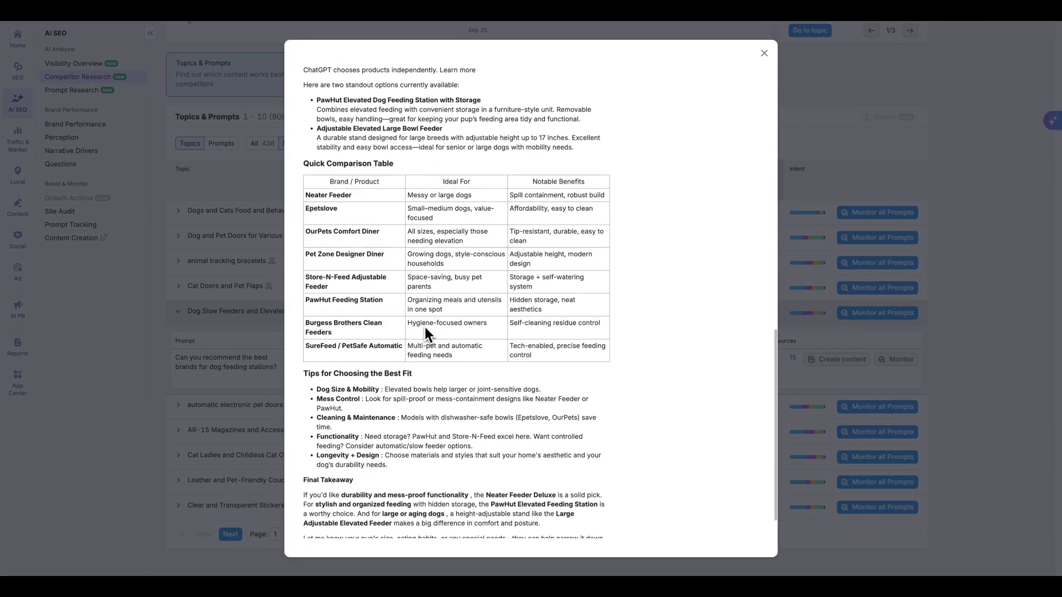
double_click(312, 345)
- Close the full response and list individual prompts instead of topics
left_click(835, 308)
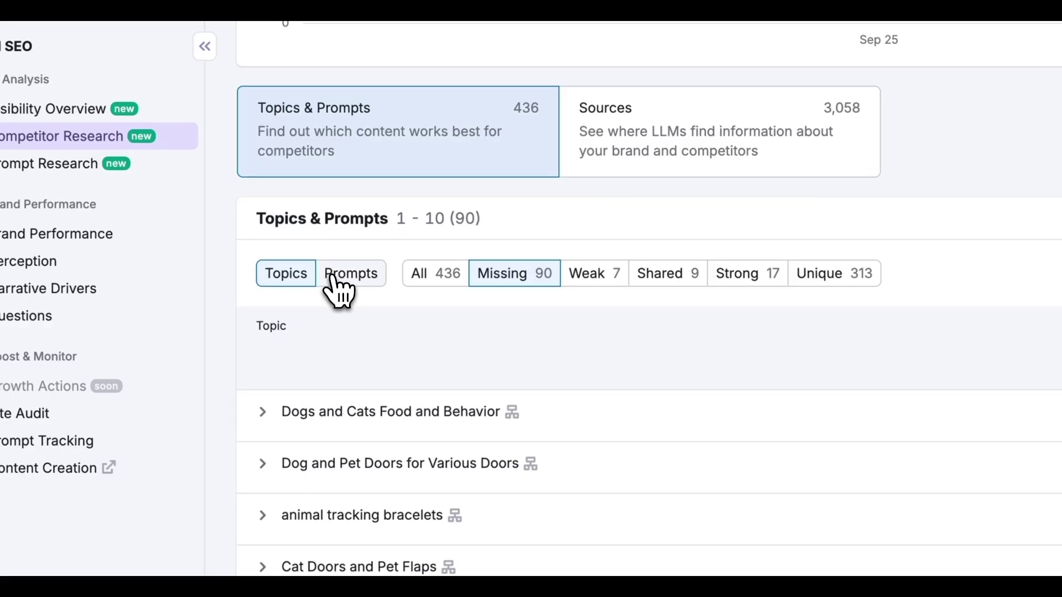
left_click(334, 279)
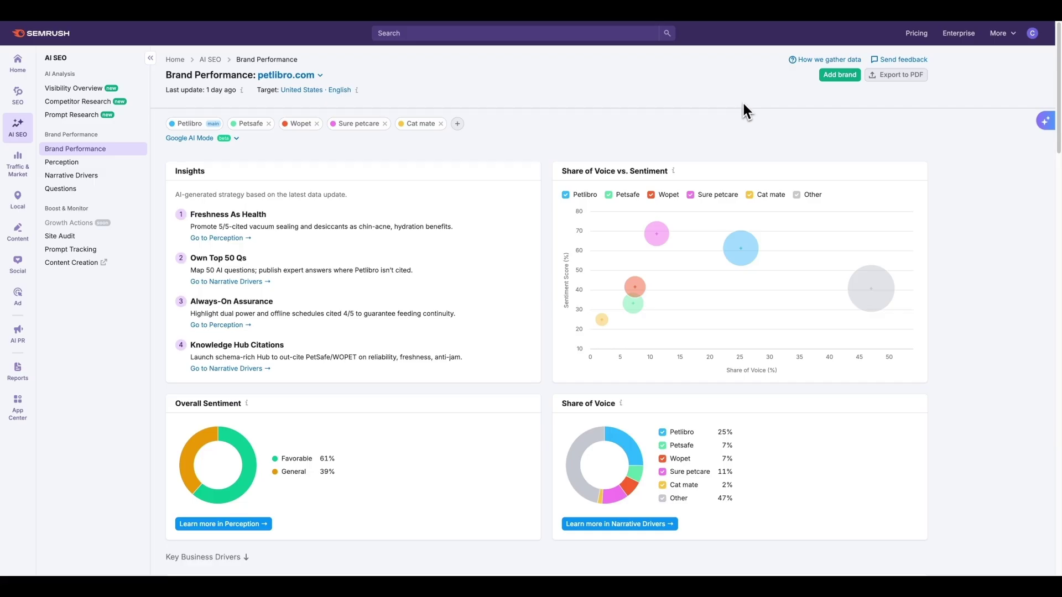
- Scroll to the Key Business Drivers by Frequency table and check its help tooltip
scroll(742, 101, "down", 10)
scroll(756, 92, "up", 1)
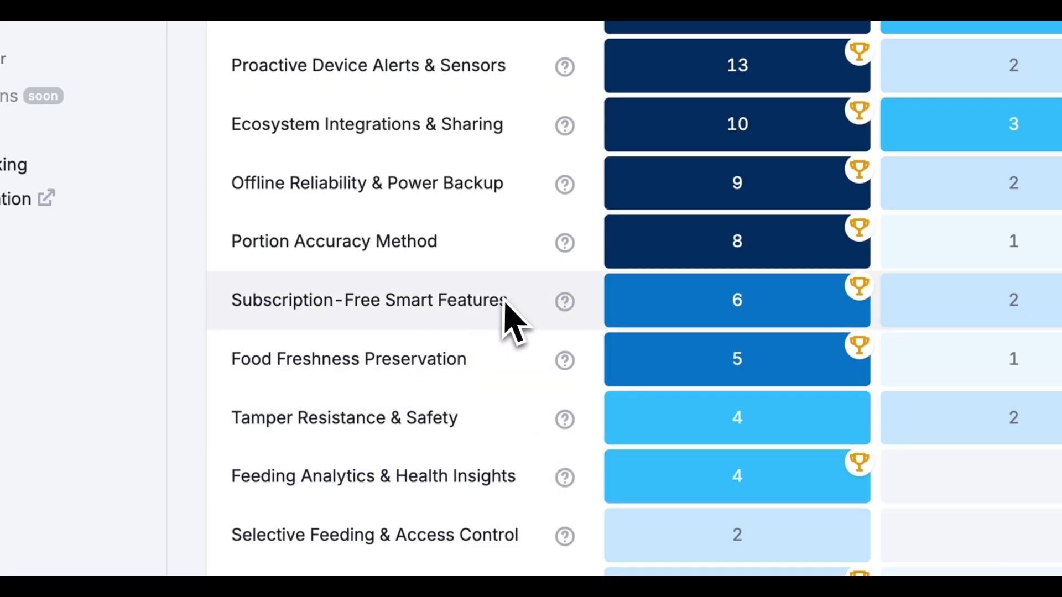
mouse_move(570, 314)
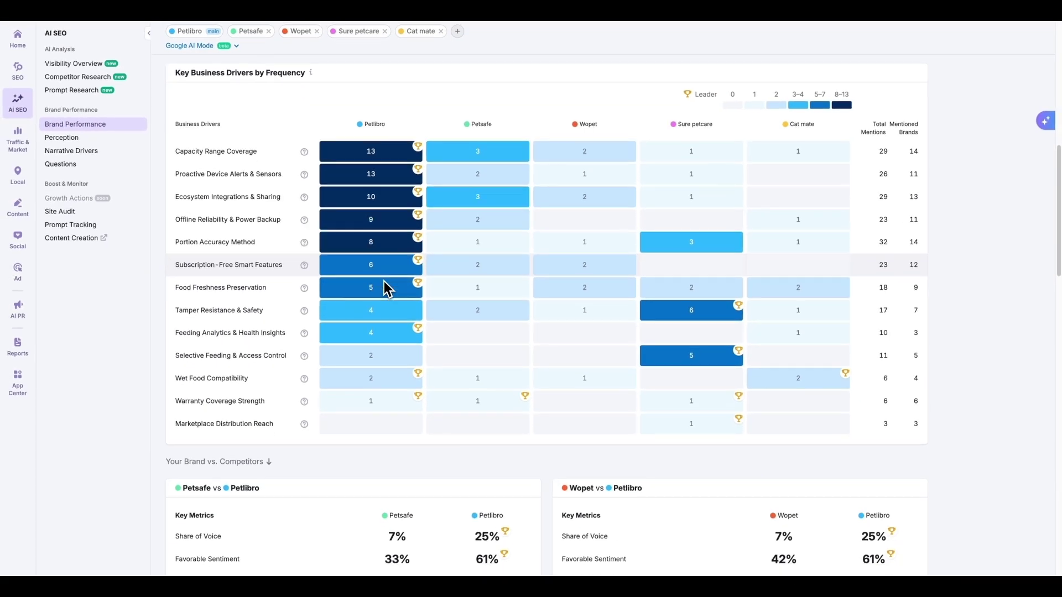
- Scroll down to the Your Brand vs. Competitors cards and the Sure petcare comparison
scroll(383, 281, "down", 3)
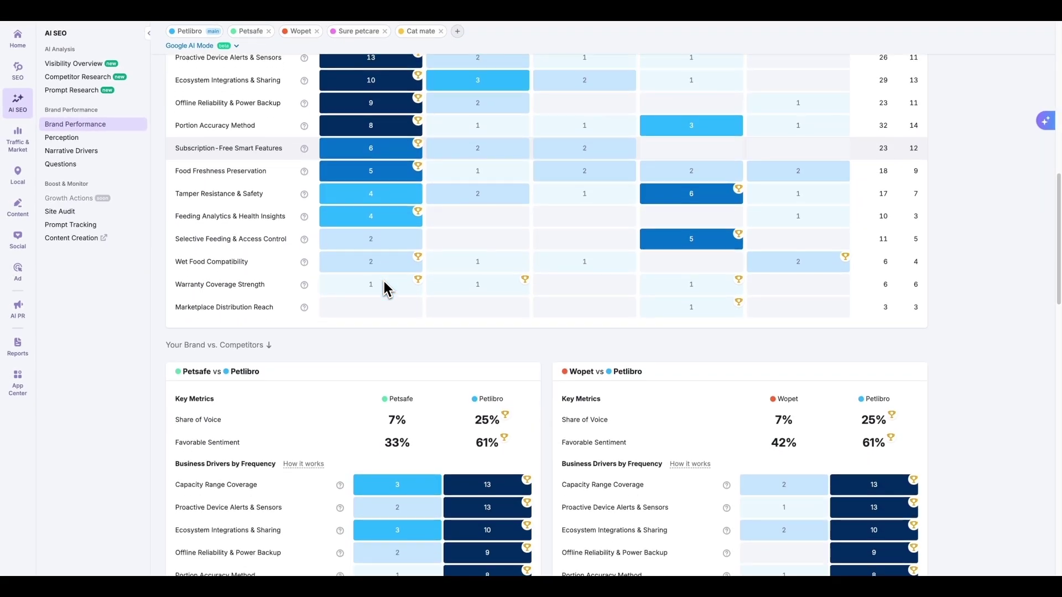
scroll(384, 281, "down", 15)
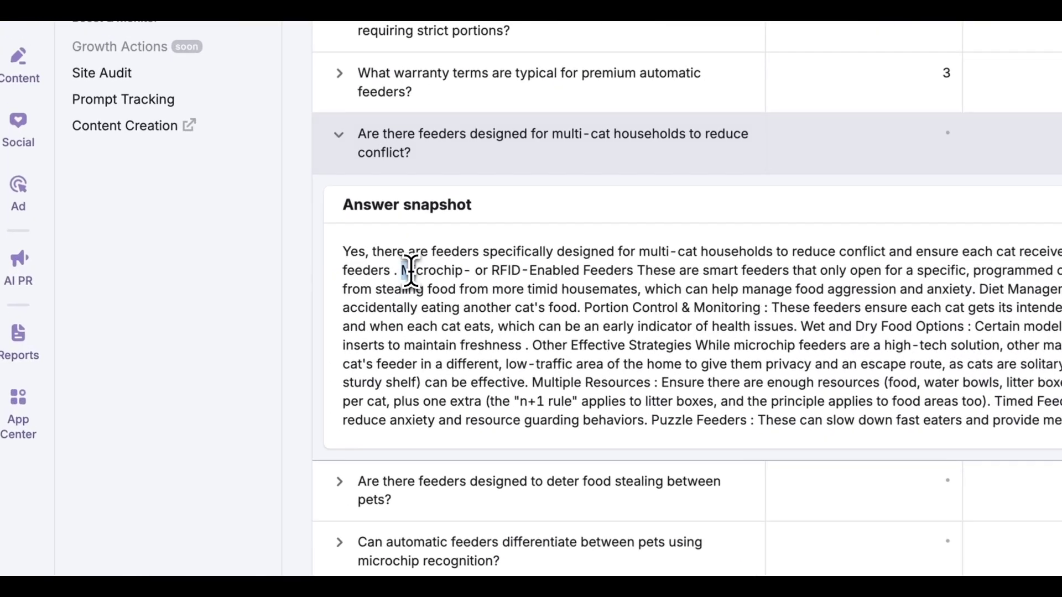
- Highlight the 'Microchip- or RFID-Enabled Feeders' phrase in the SureFeed answer and close the in-page search
left_click_drag(211, 311, 282, 311)
left_click_drag(562, 269, 657, 268)
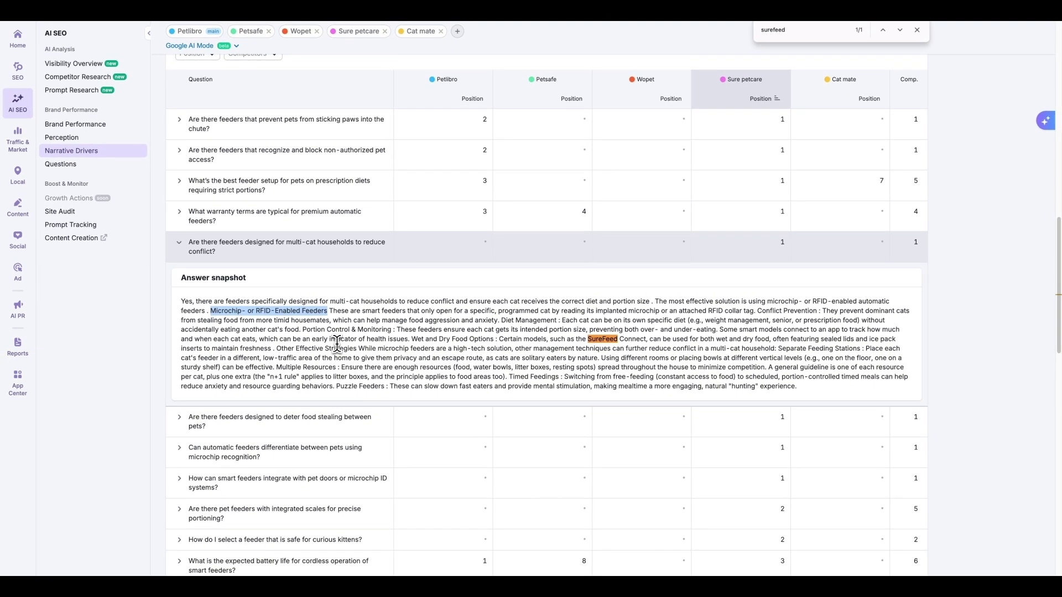
key("Escape")
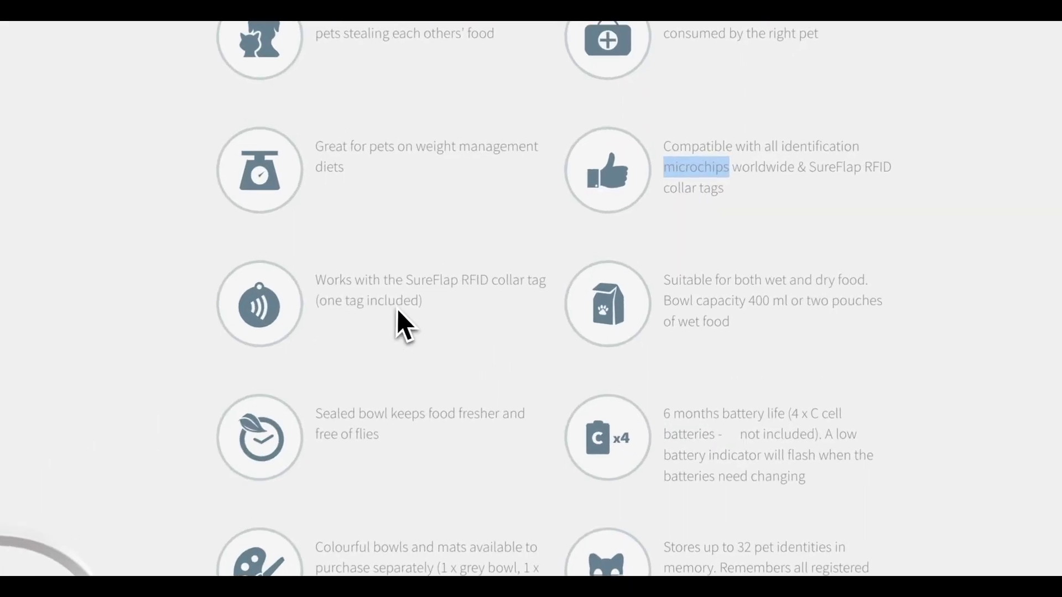
- Highlight 'RFID' in the Petlibro One RFID Smart Feeder product name
double_click(465, 286)
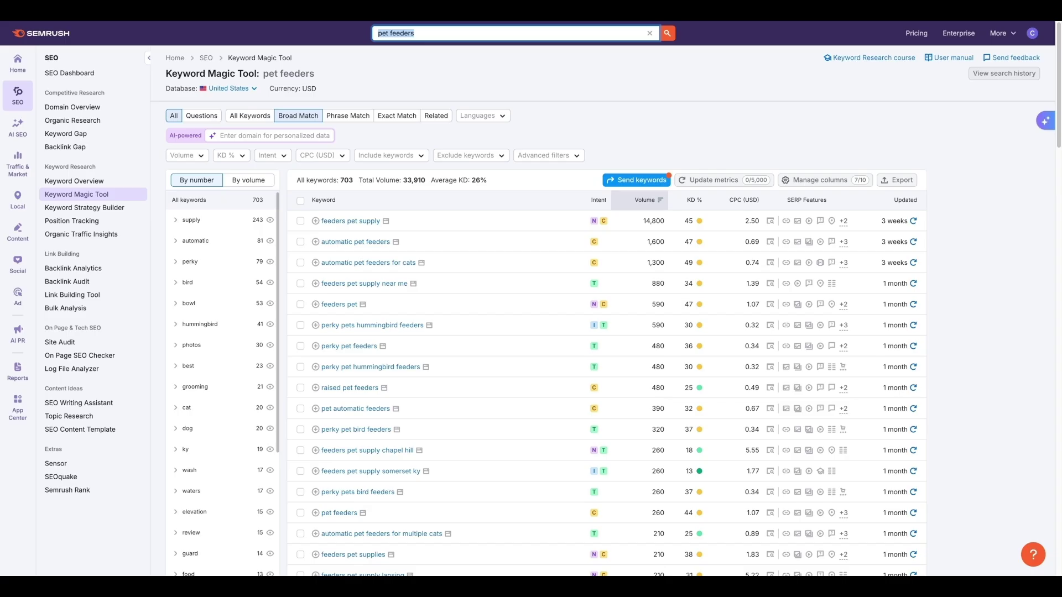
- Dismiss the suggestions dropdown to reveal the 703 pet feeders keyword results
left_click(759, 147)
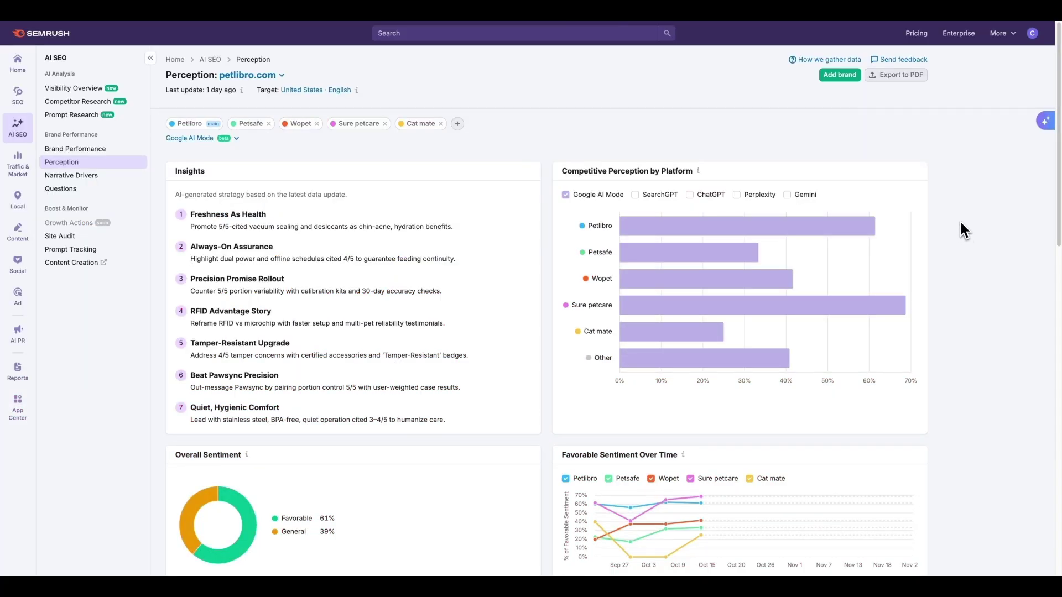
scroll(978, 220, "down", 7)
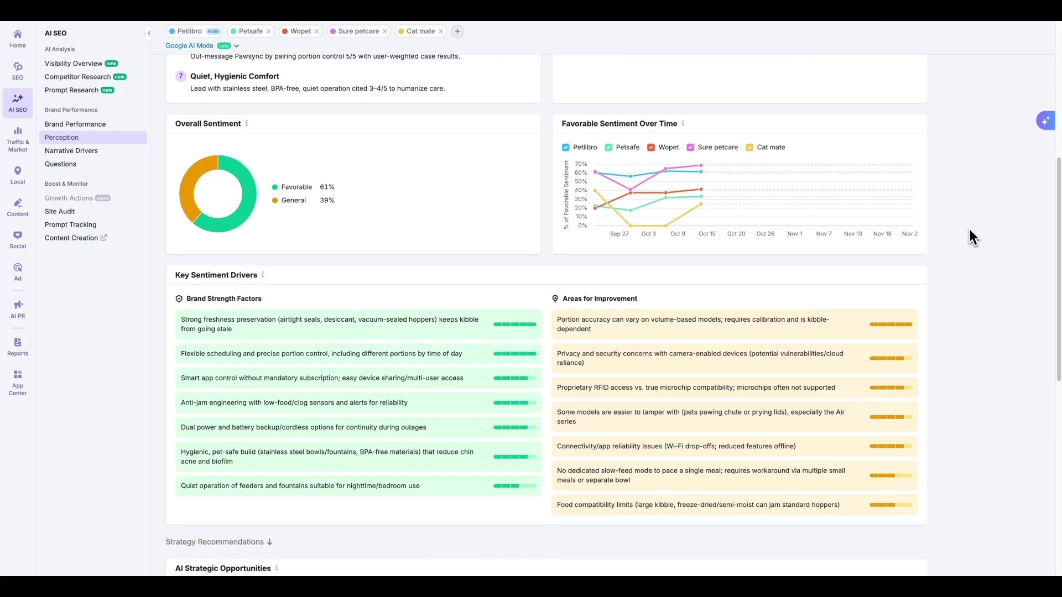
scroll(656, 192, "down", 1)
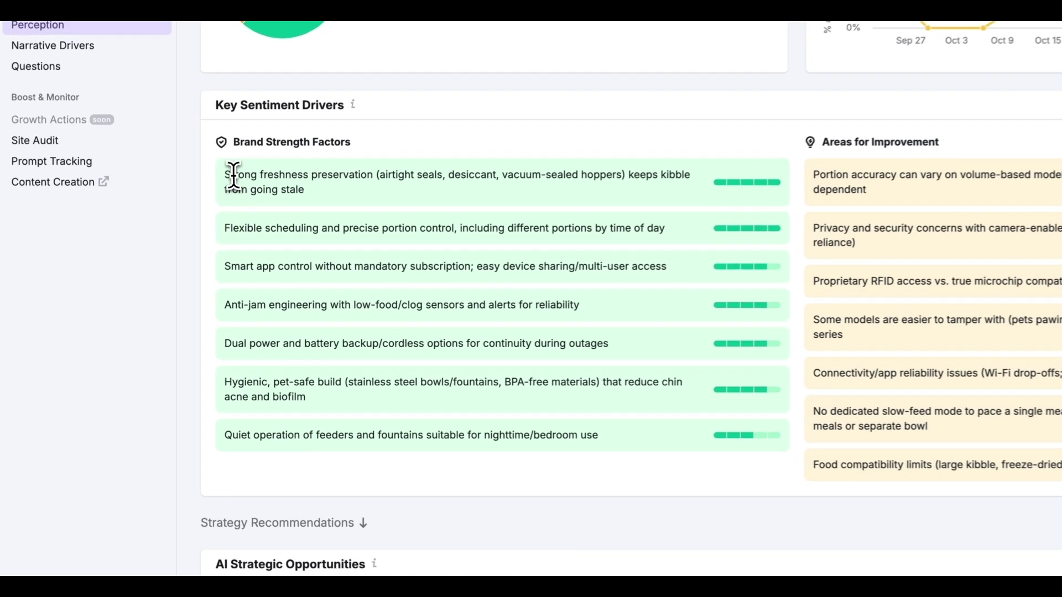
left_click_drag(180, 233, 367, 212)
left_click_drag(250, 457, 735, 463)
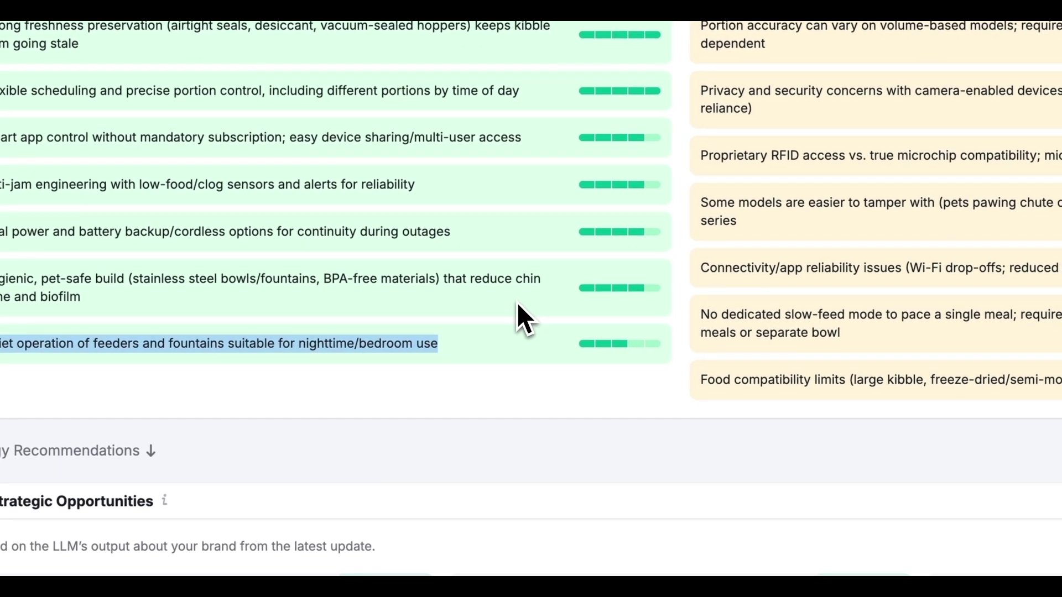
left_click(517, 303)
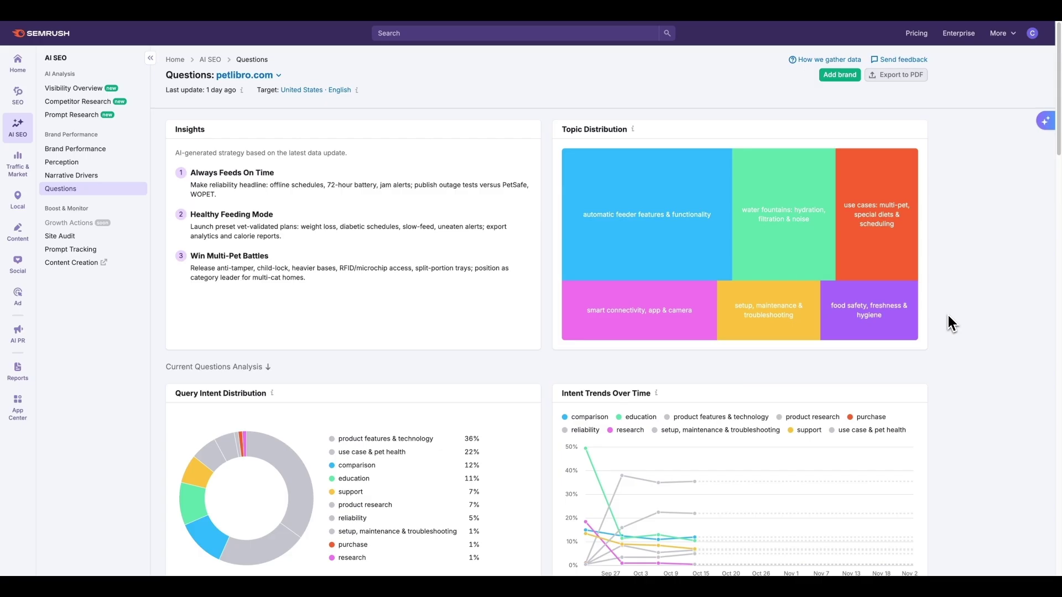
- Highlight the multi-pet scheduling sample questions, including the small-meals and morning/evening portions ones
scroll(948, 317, "down", 10)
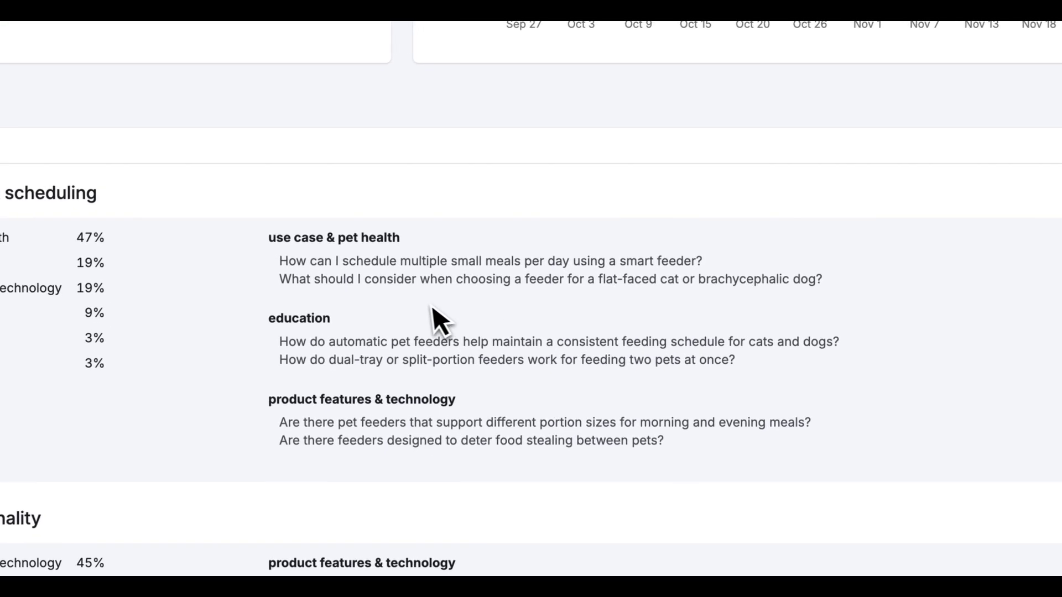
left_click_drag(447, 115, 473, 114)
left_click_drag(308, 266, 725, 263)
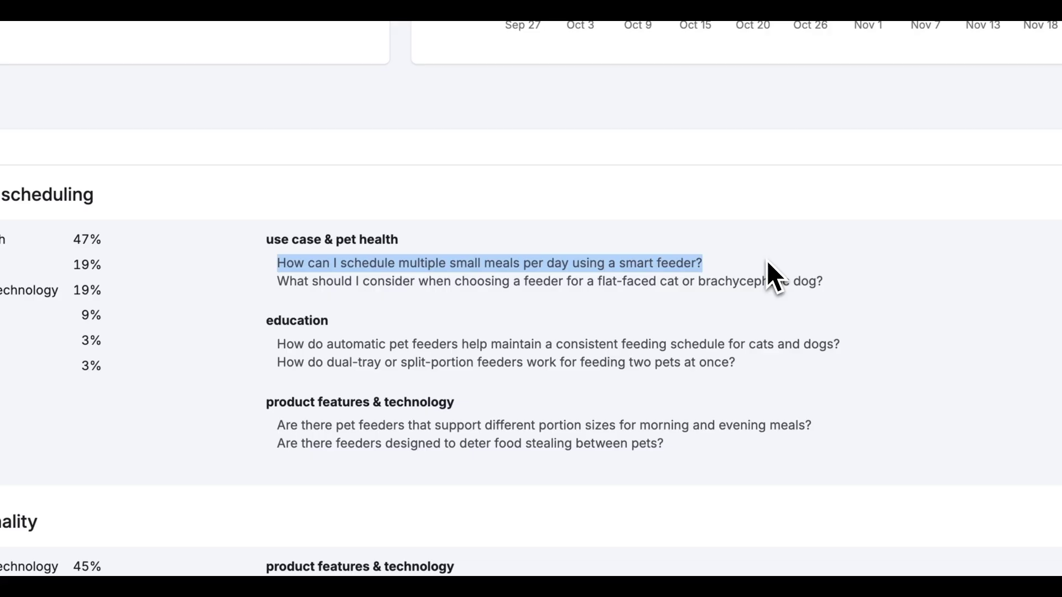
left_click(764, 304)
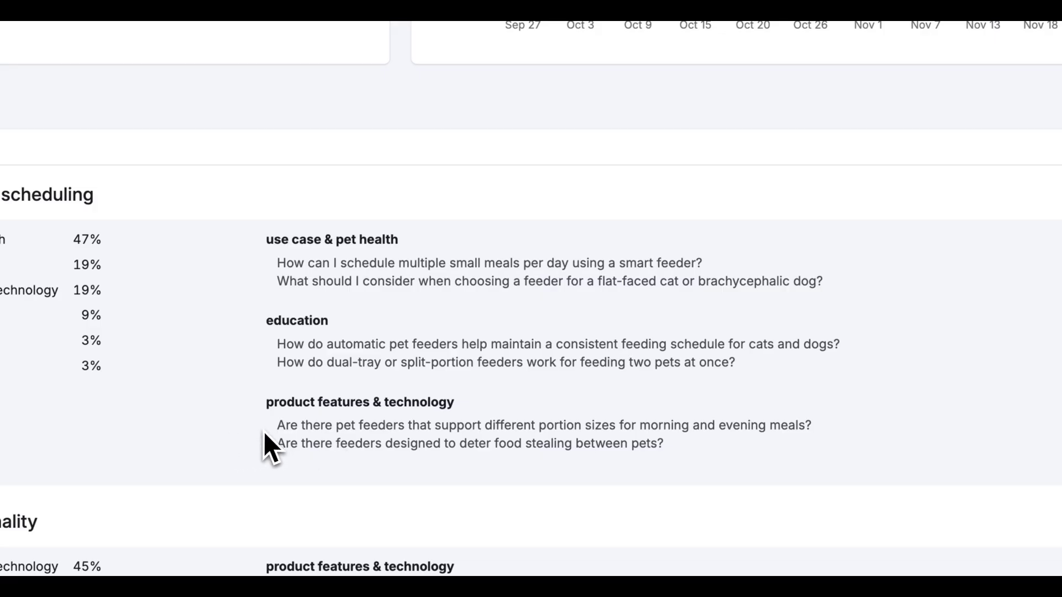
left_click_drag(275, 427, 866, 437)
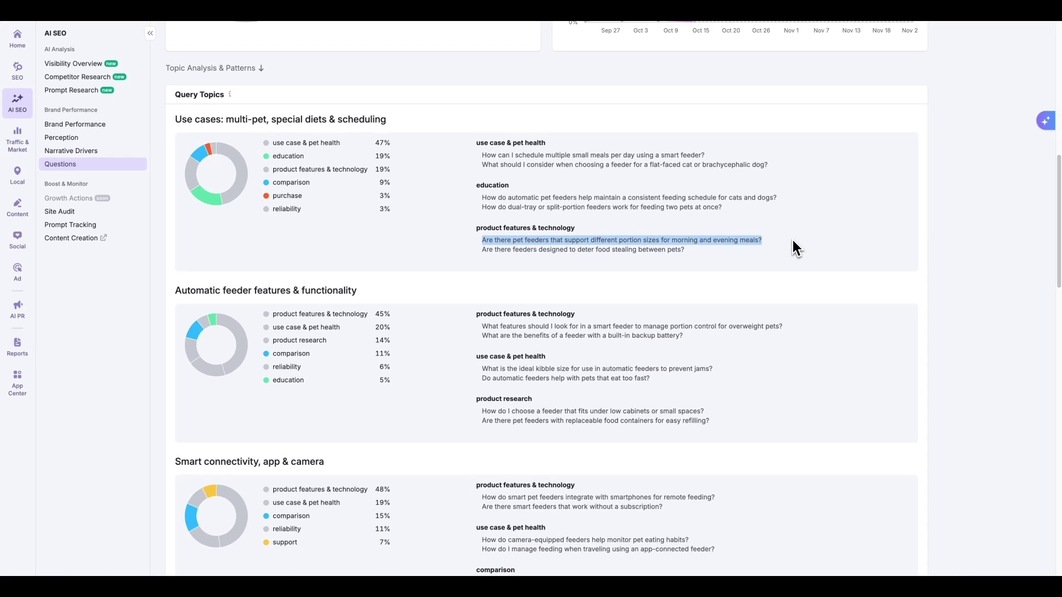
- Review the Setup and Water fountains topics, highlighting the Wi-Fi features and warranty comparison questions
left_click(792, 240)
scroll(792, 240, "down", 7)
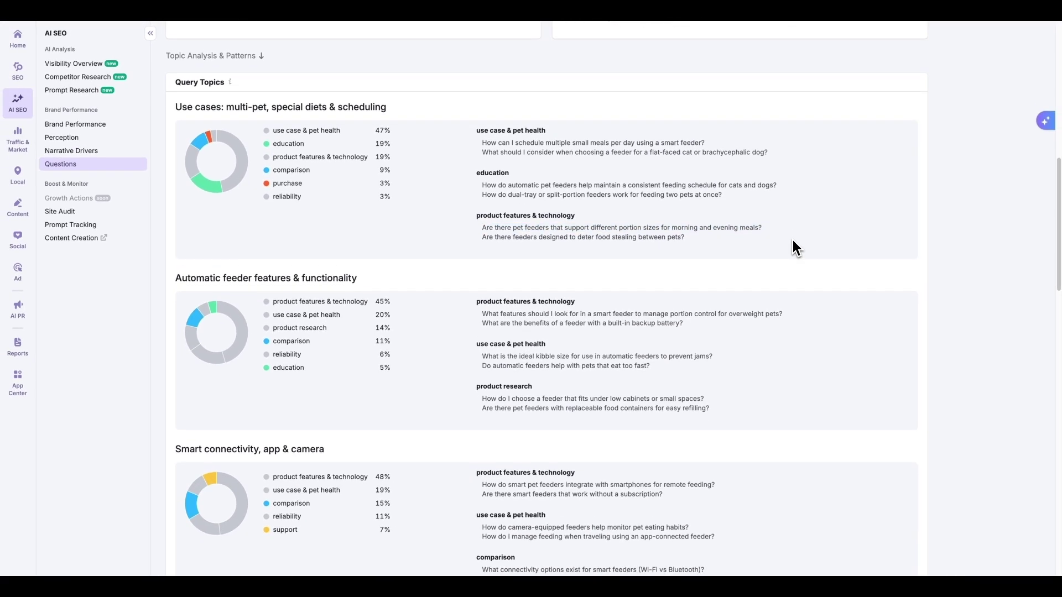
scroll(785, 244, "down", 1)
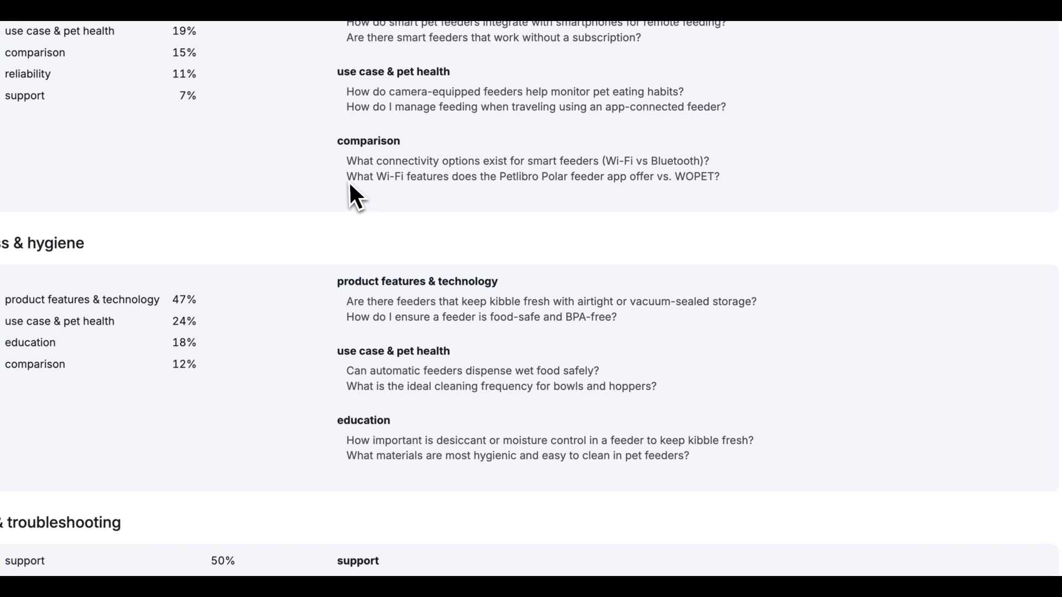
triple_click(489, 194)
left_click_drag(489, 199, 647, 177)
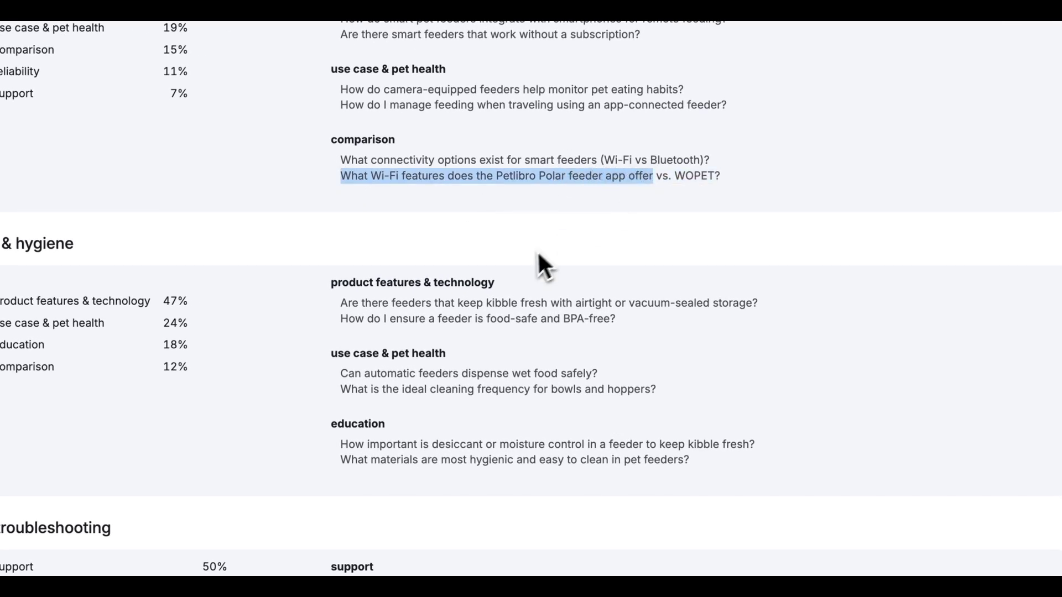
scroll(471, 287, "down", 7)
left_click_drag(339, 357, 712, 358)
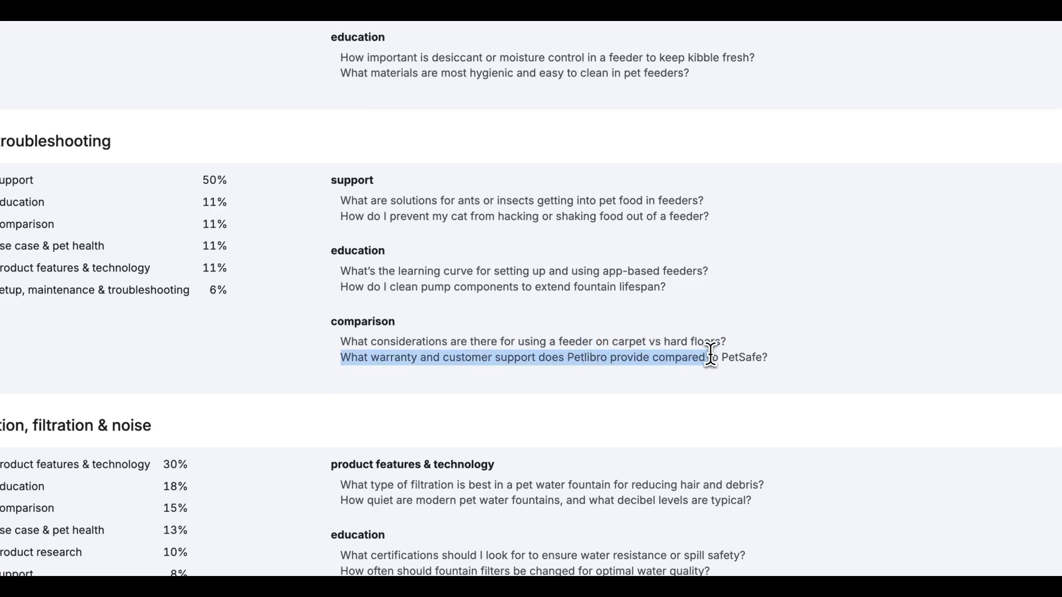
left_click(745, 359)
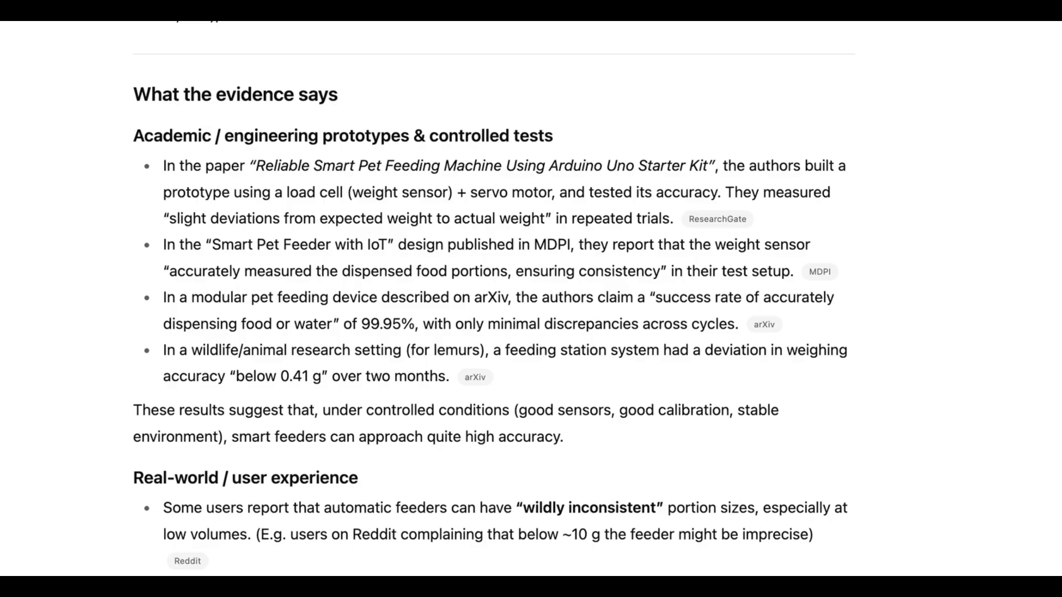
scroll(824, 220, "up", 15)
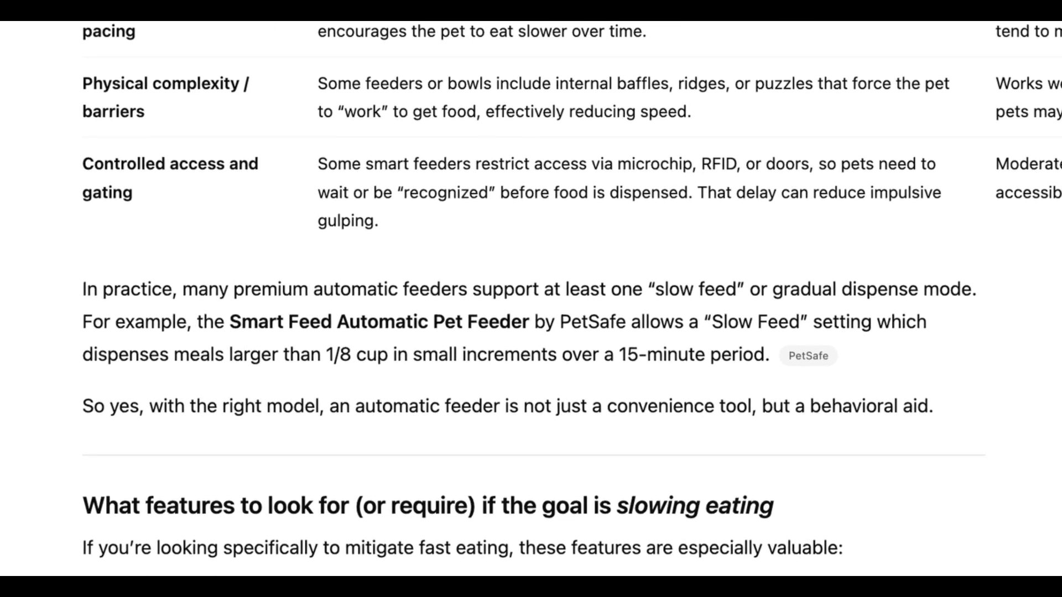
scroll(103, 495, "down", 7)
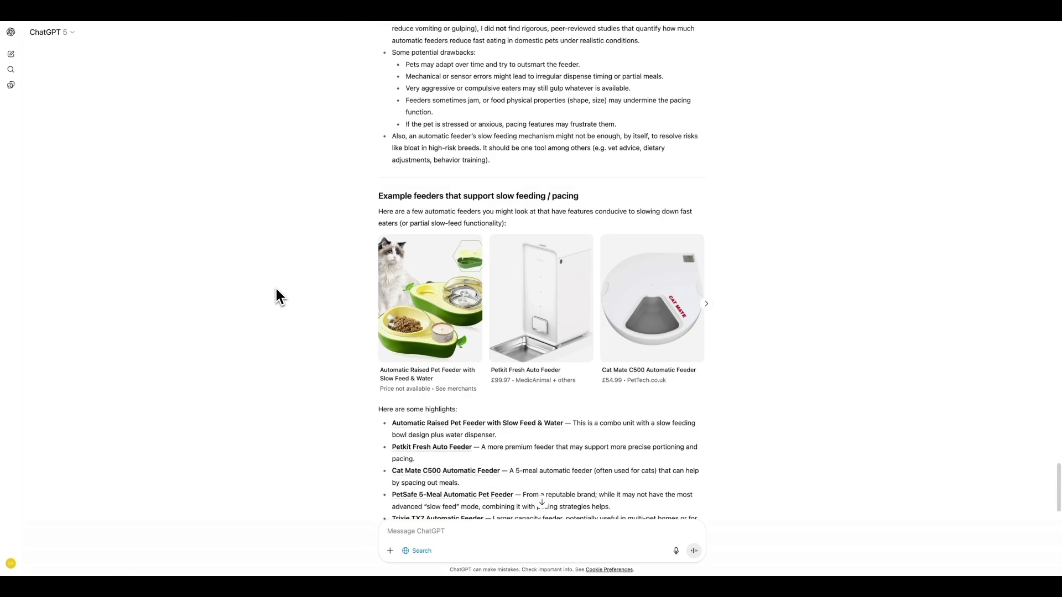
scroll(275, 287, "down", 4)
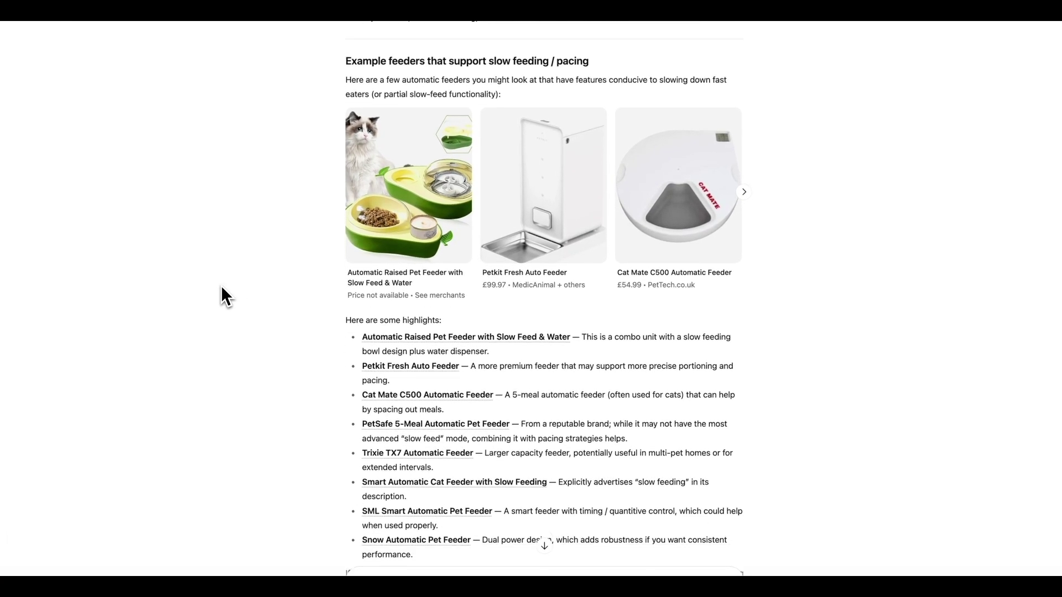
scroll(221, 285, "down", 1)
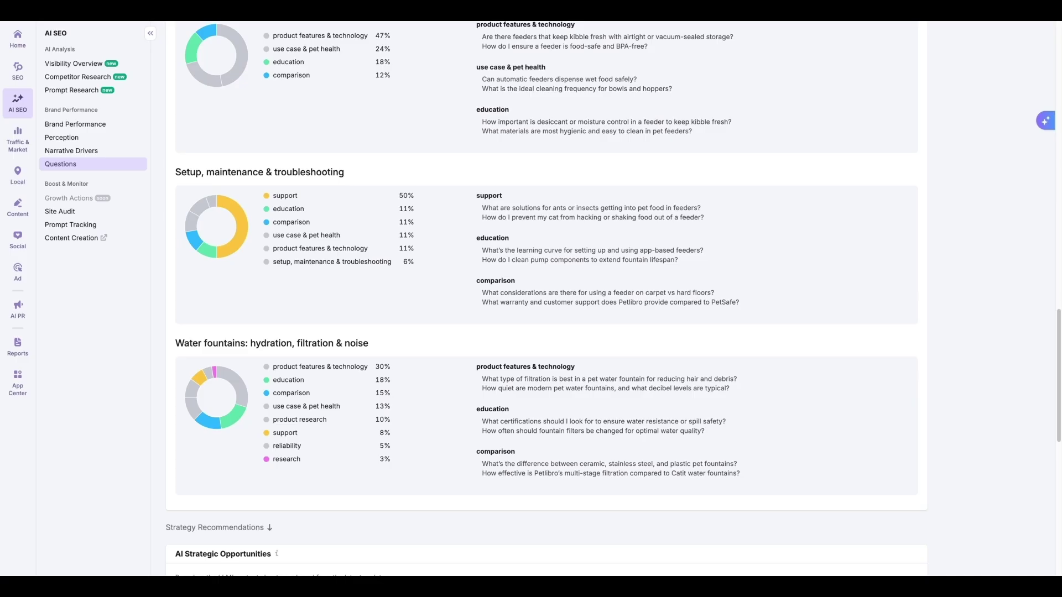
- Scroll down to the five AI Strategic Opportunities cards under Strategy Recommendations
scroll(931, 246, "down", 8)
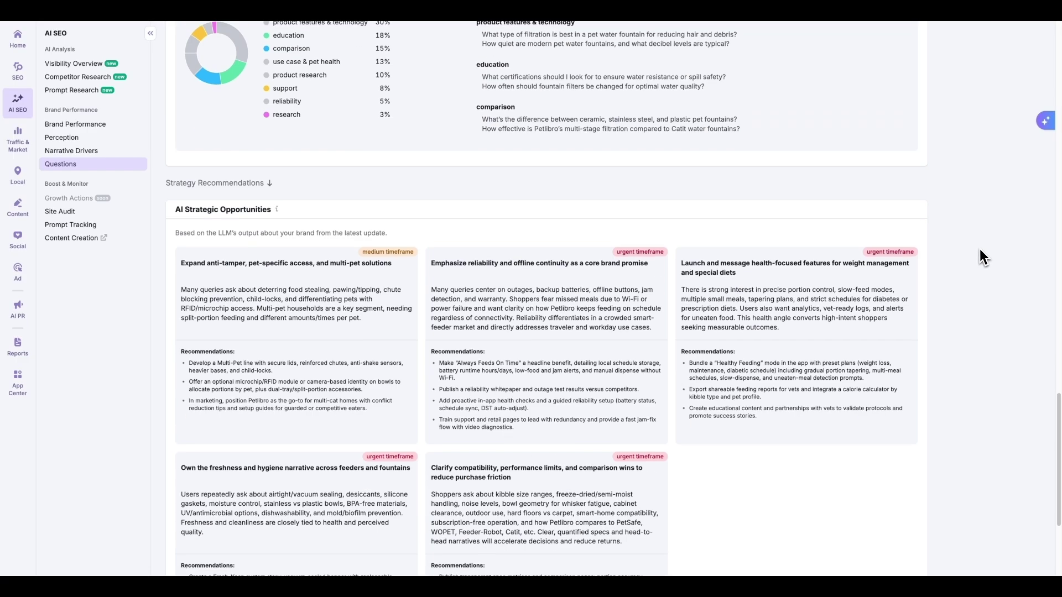
scroll(979, 249, "down", 1)
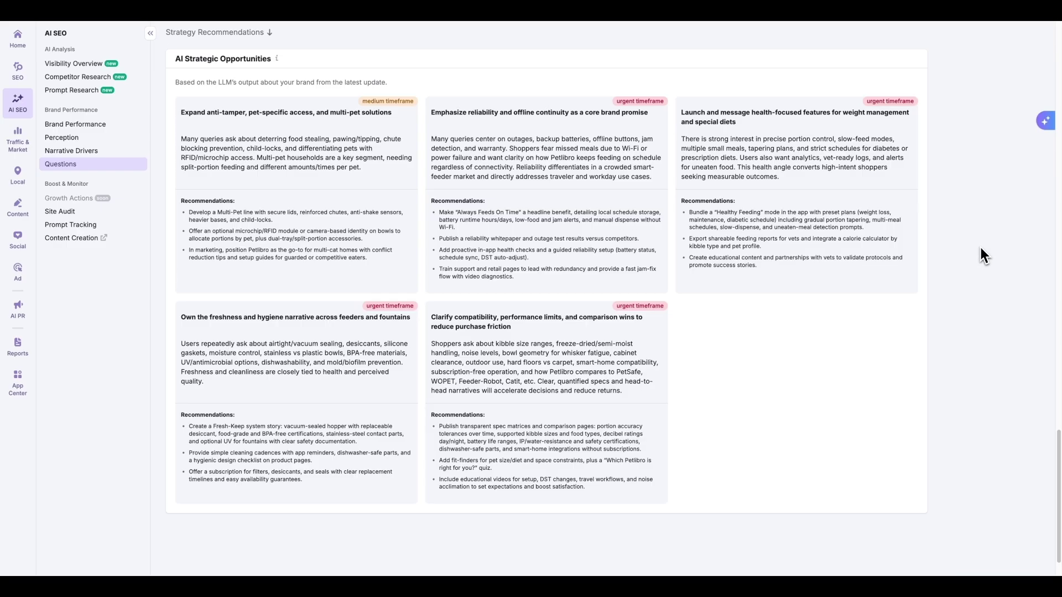